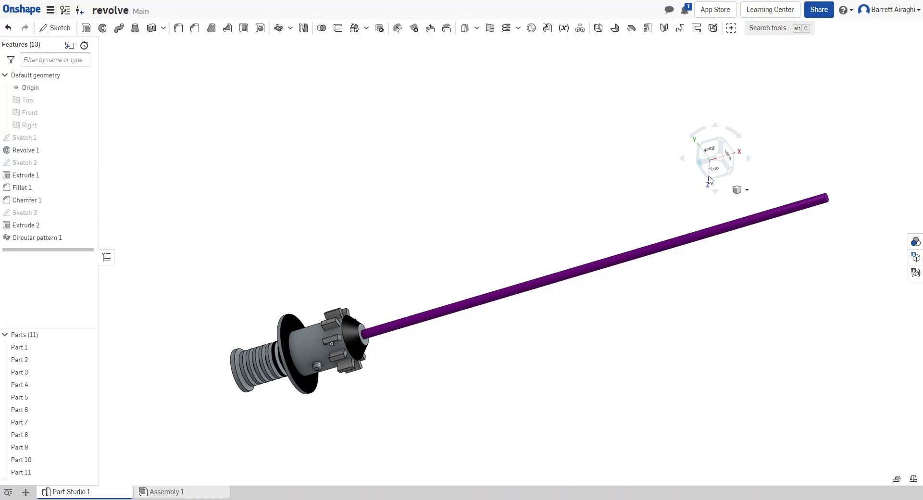
right_drag(524, 344, 532, 305)
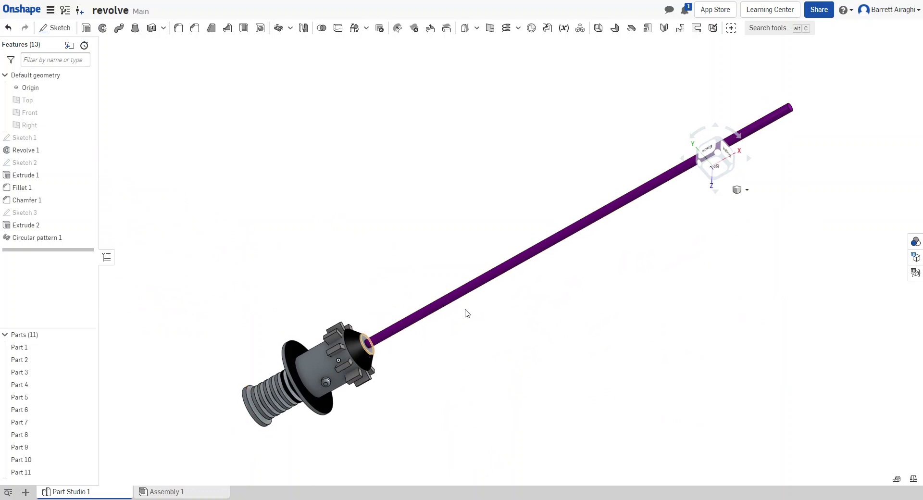
click(338, 360)
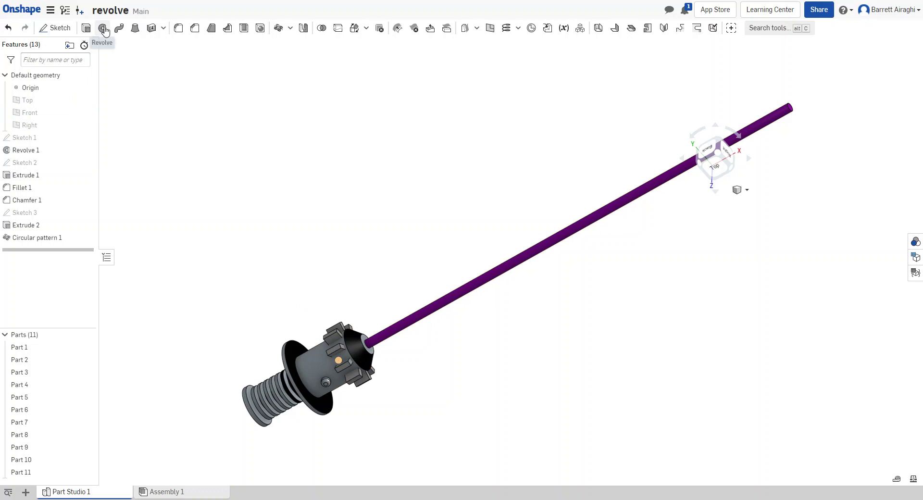
click(396, 235)
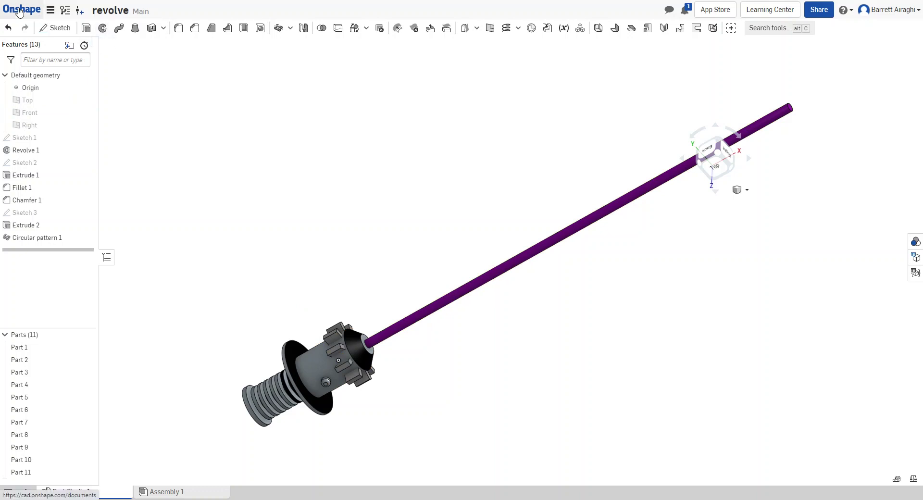
- Return to the documents list and create a new document named LIGHTSABER
click(19, 12)
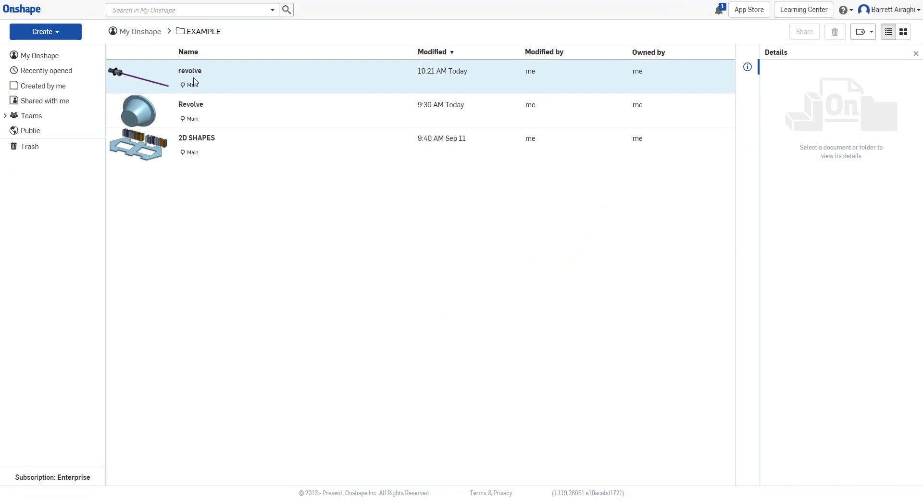
click(36, 33)
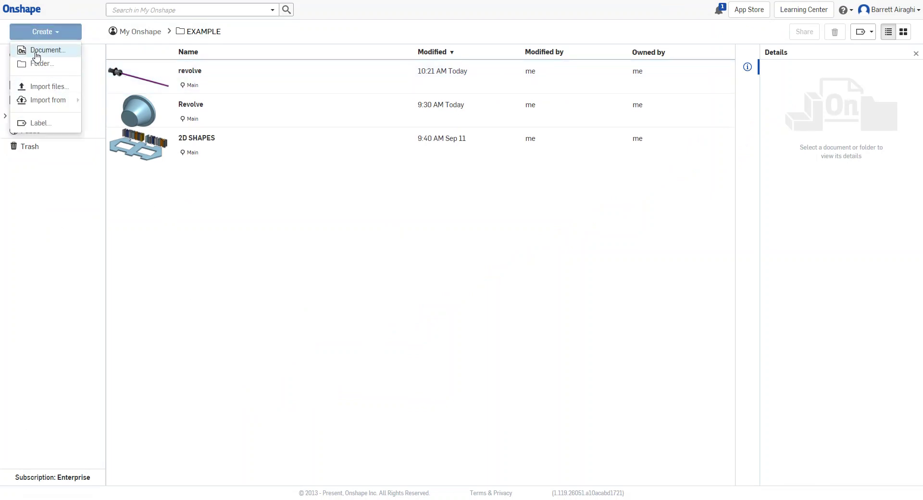
click(39, 51)
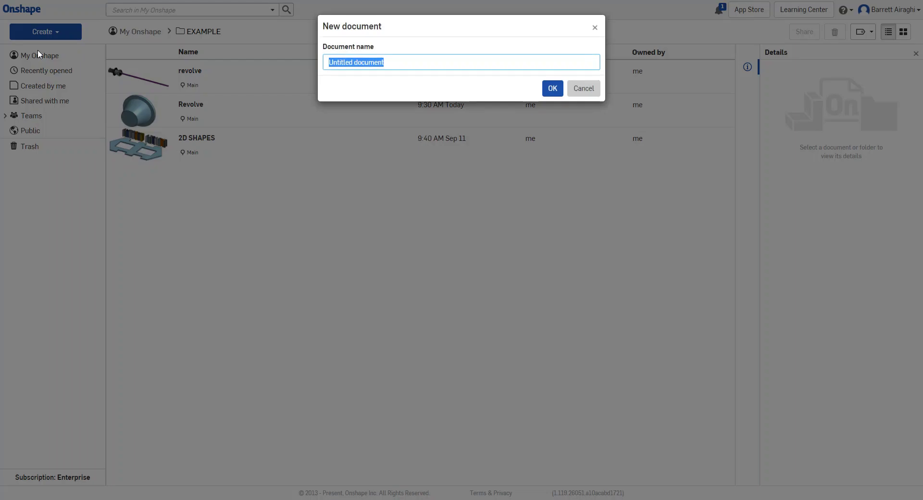
text(Li)
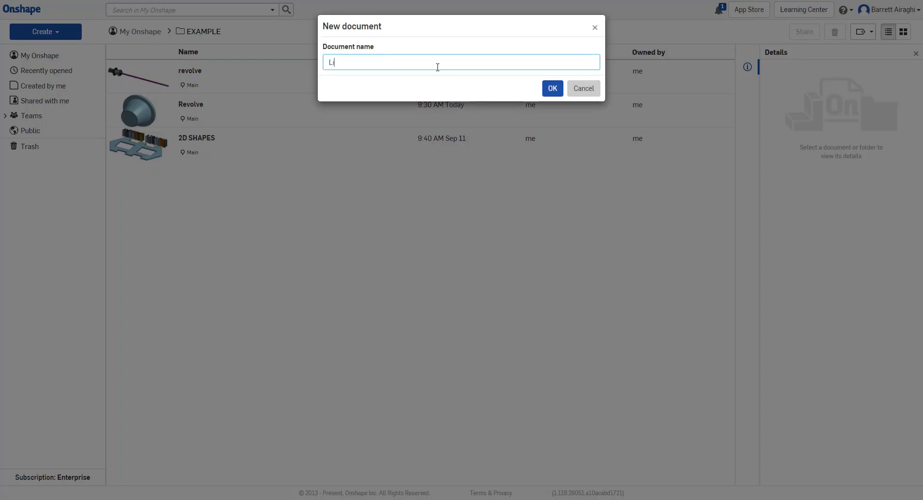
text(ght)
click(349, 62)
key(BackSpace)
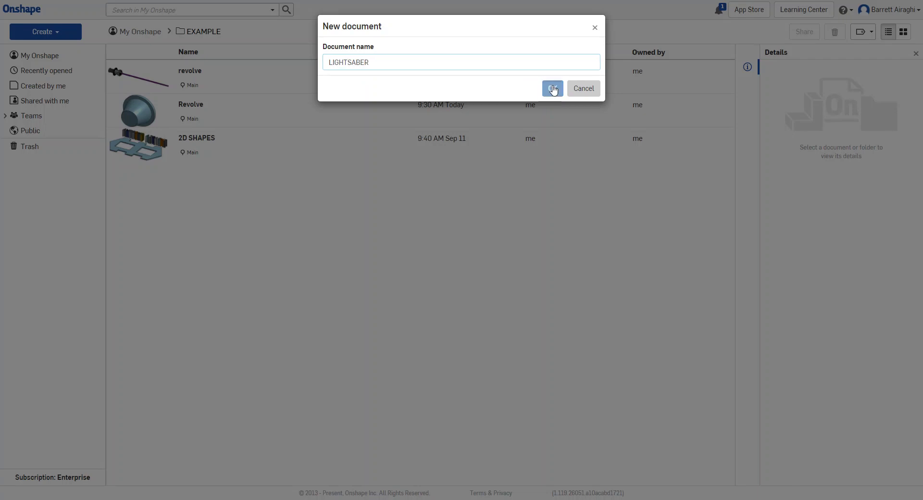
click(553, 89)
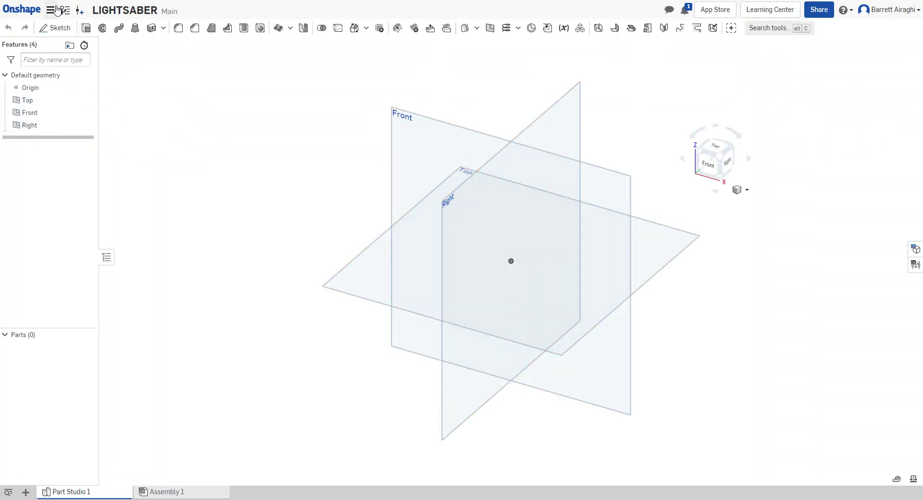
- Start a sketch on the Top plane, hide the Top, Front and Right planes, and view the sketch from the top
click(53, 28)
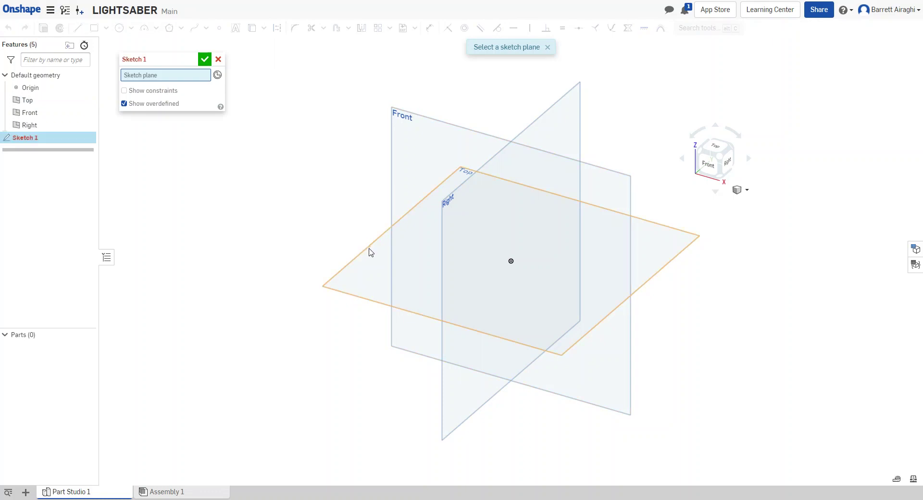
click(370, 250)
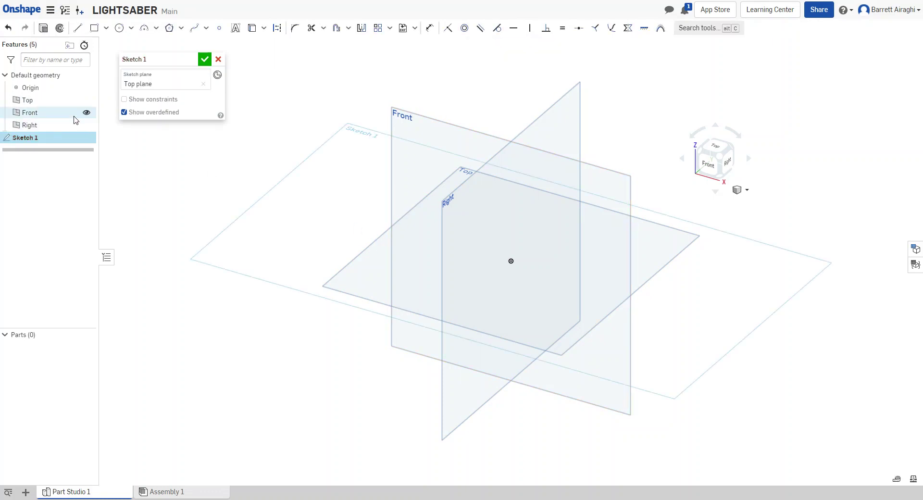
click(87, 124)
click(86, 113)
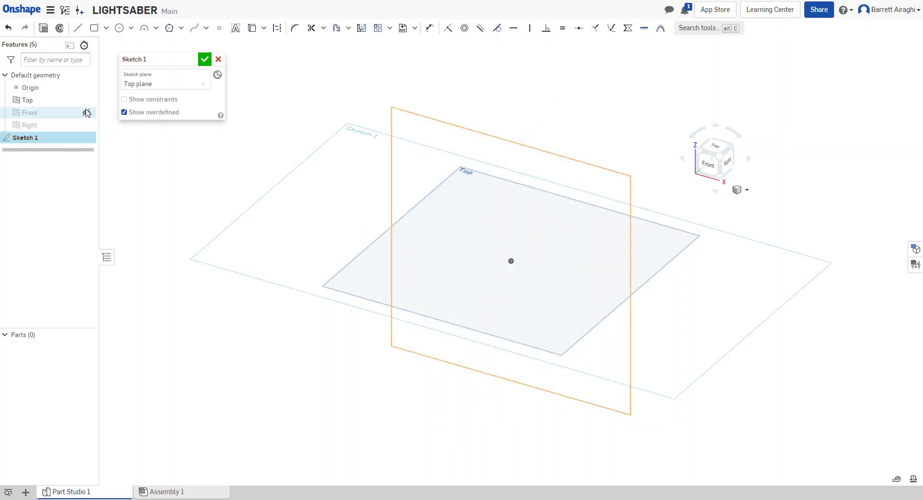
click(86, 101)
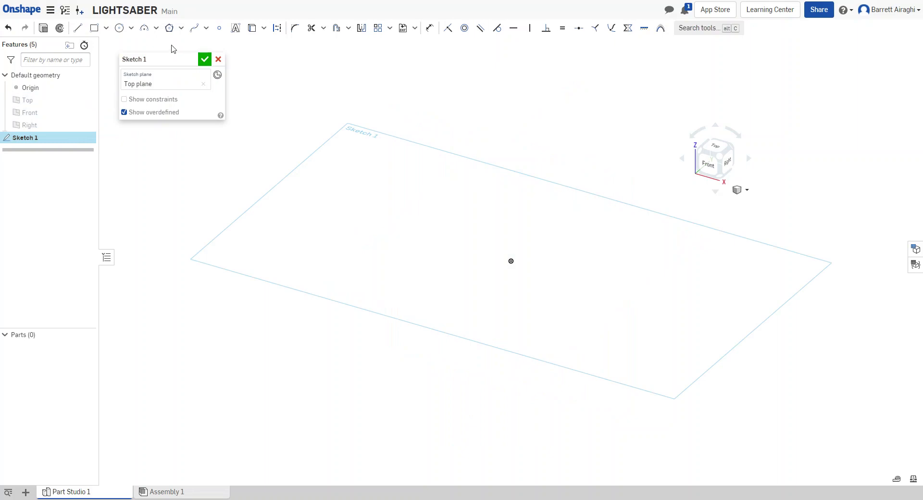
click(714, 146)
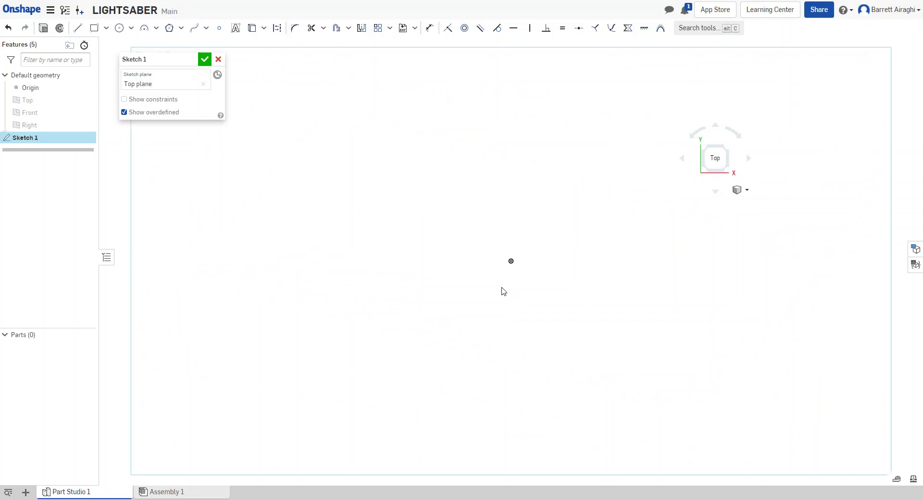
- Sketch a horizontal construction line about 10.04 in long that passes through the origin
click(77, 30)
click(278, 29)
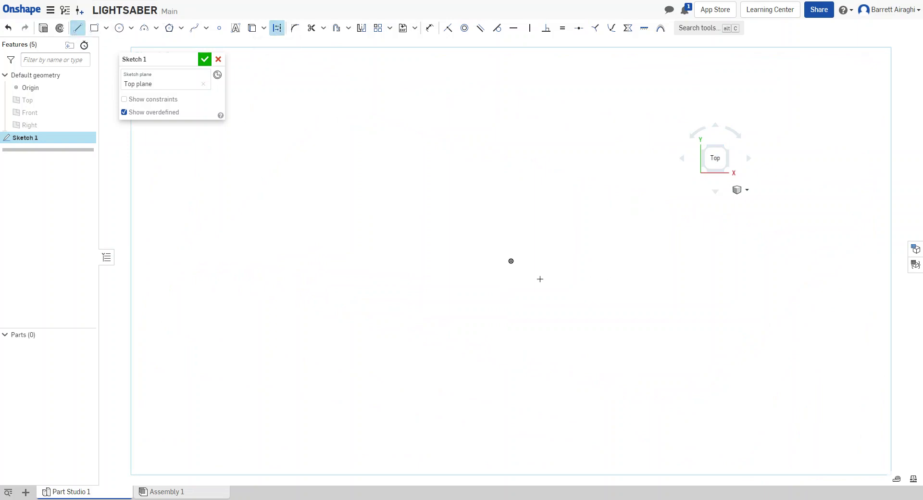
click(511, 261)
click(194, 260)
click(822, 261)
key(Escape)
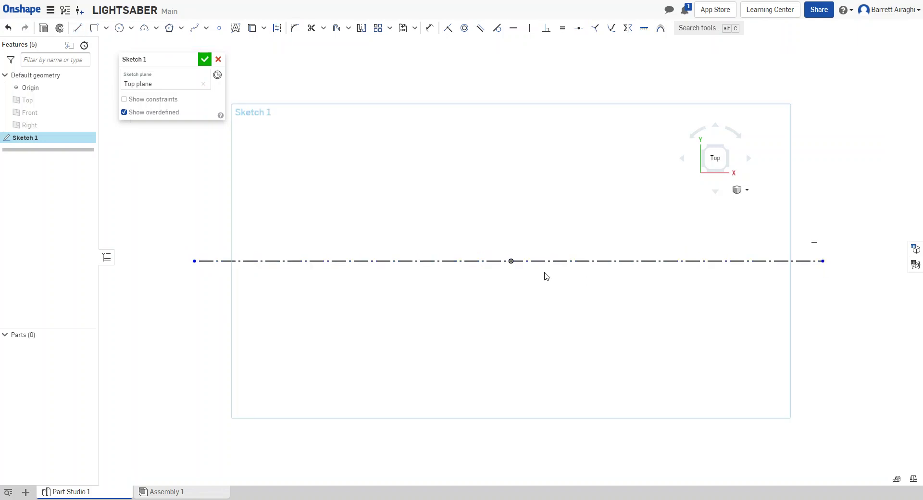
- Convert the horizontal construction line to a regular solid line and dimension its length to 30 in
click(336, 261)
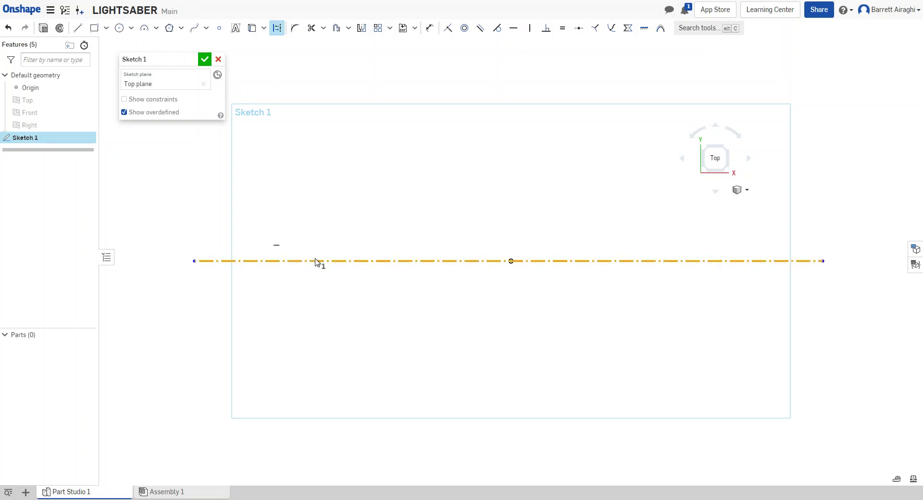
click(277, 29)
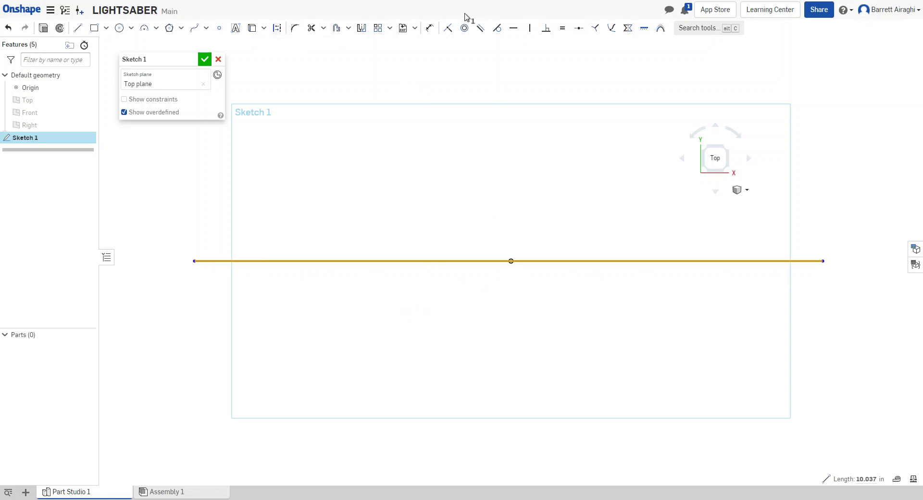
click(430, 27)
click(465, 260)
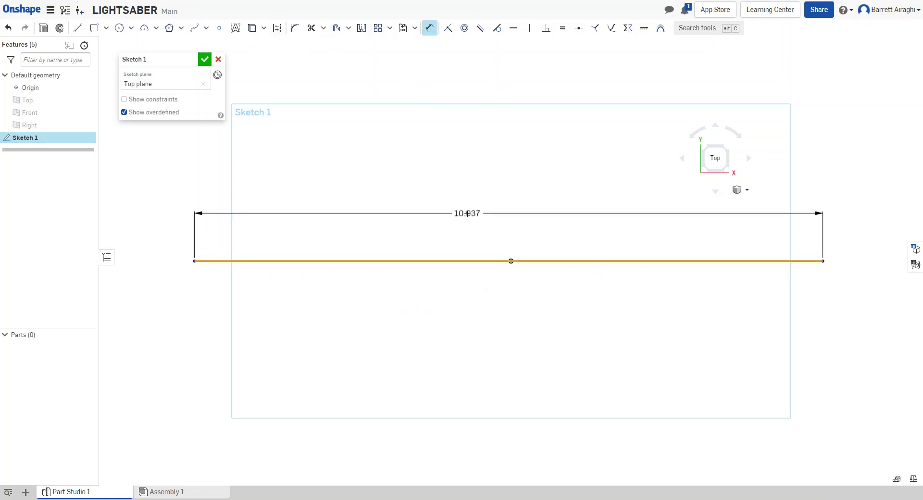
click(468, 215)
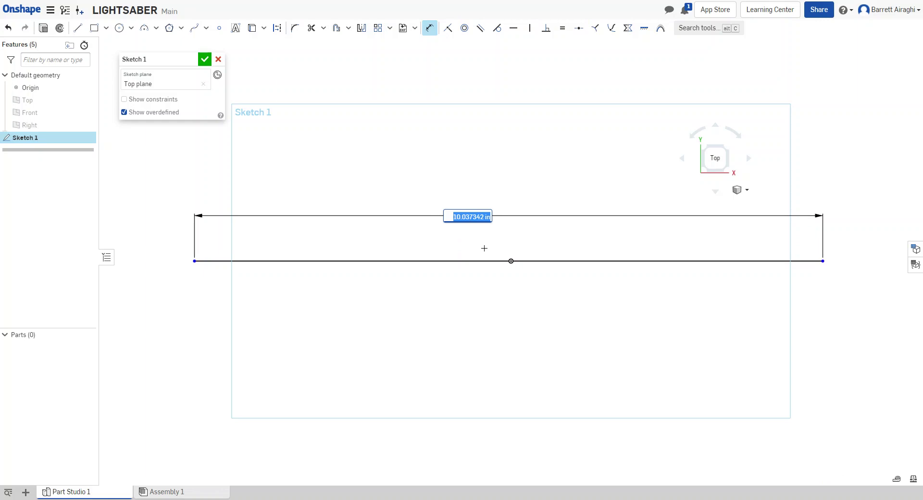
text(30)
key(Return)
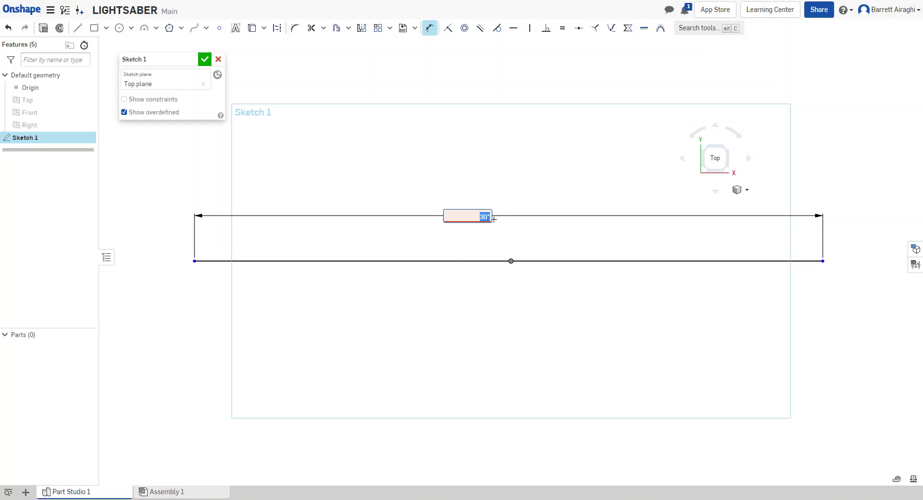
key(End)
key(Return)
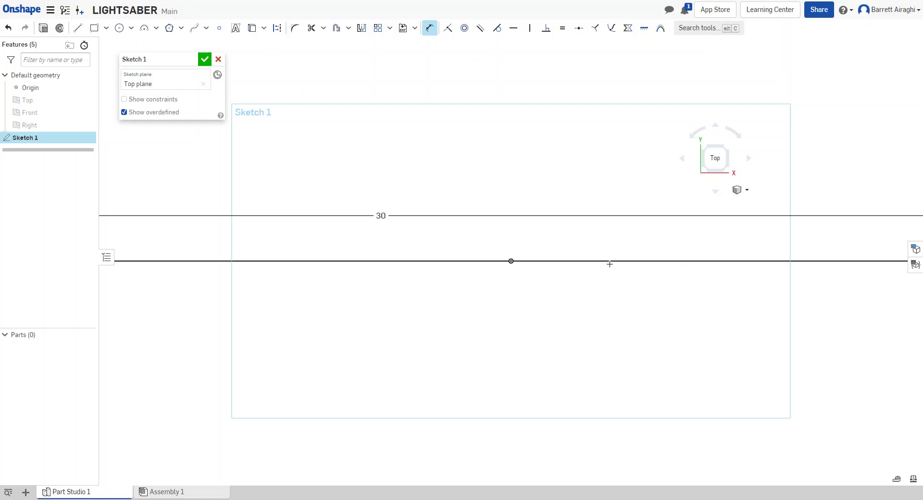
- Sketch a vertical line 1 in long upward from the left end of the 30 in line
scroll(824, 255, down, 6)
middle_drag(852, 317, 639, 336)
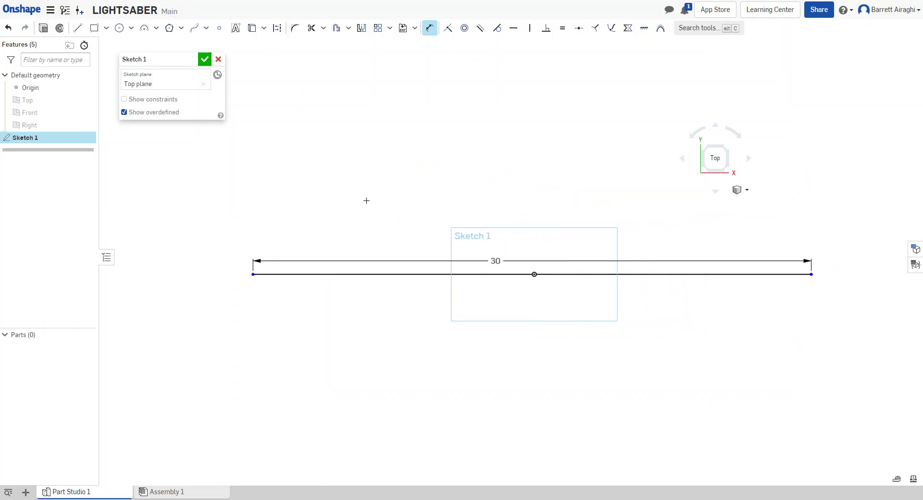
scroll(253, 274, down, 3)
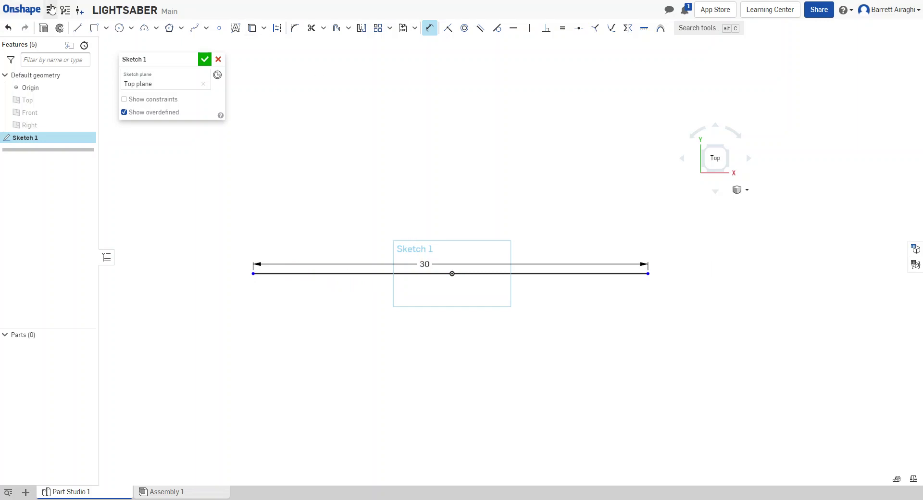
click(77, 28)
scroll(253, 272, down, 1)
scroll(252, 269, up, 5)
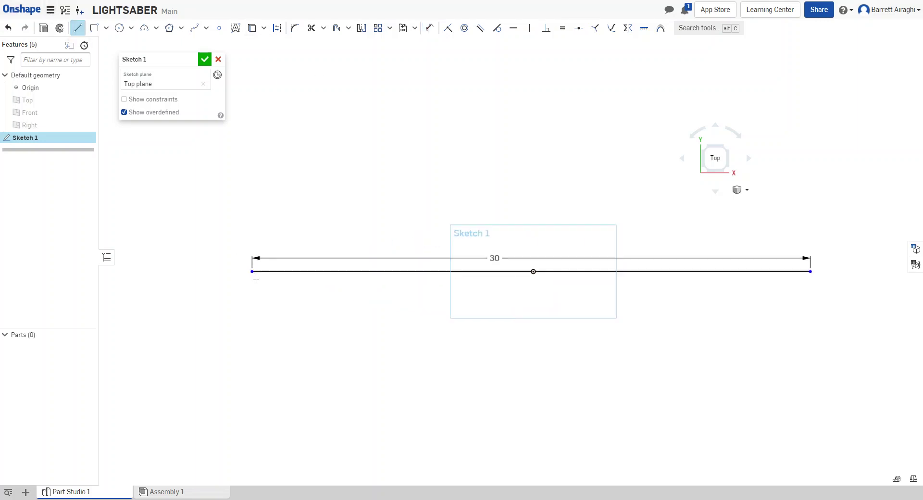
click(248, 265)
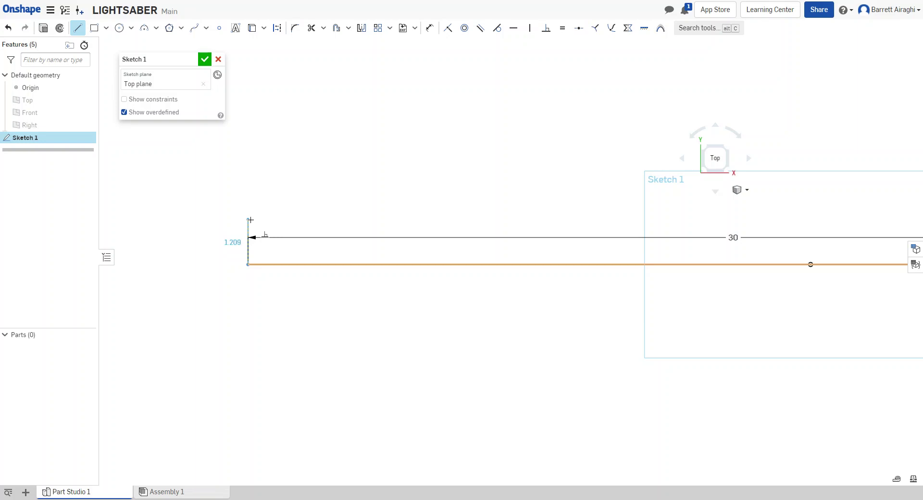
text(1)
key(Return)
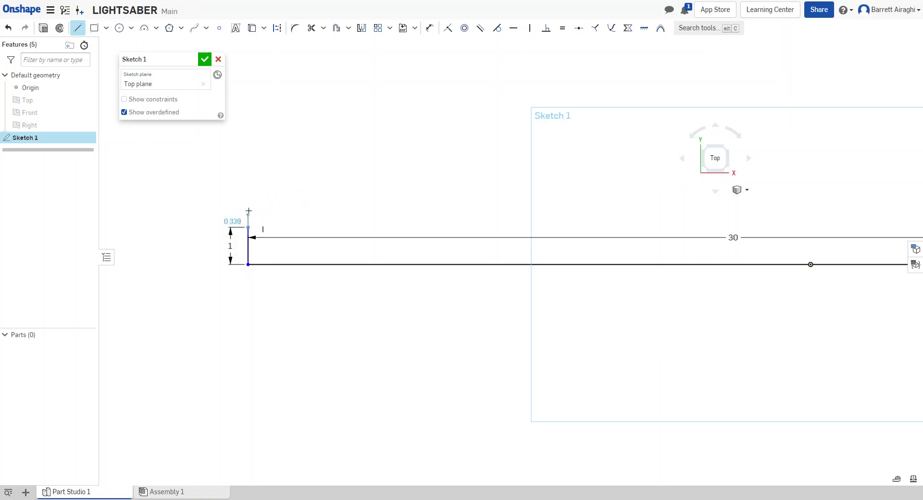
- Continue the profile about 0.73 in up, 0.87 in right and back down, moving the last endpoint near the top of the 1 in line
click(249, 200)
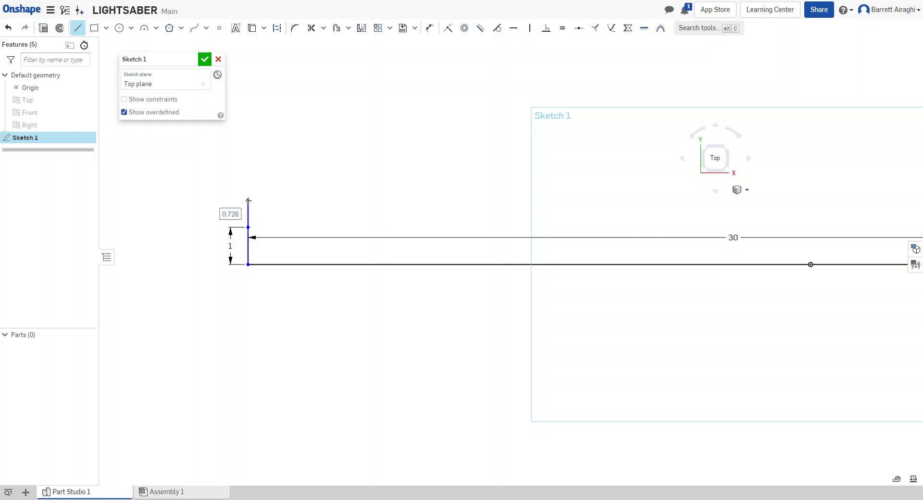
click(281, 200)
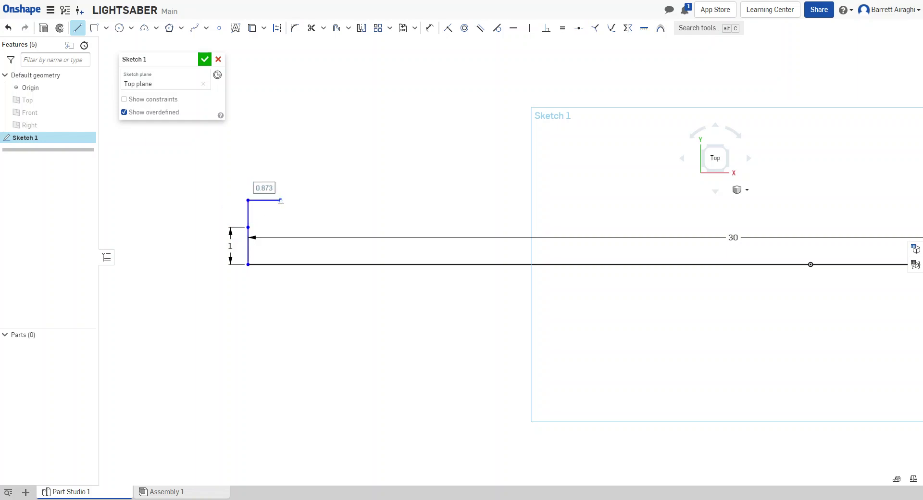
click(277, 237)
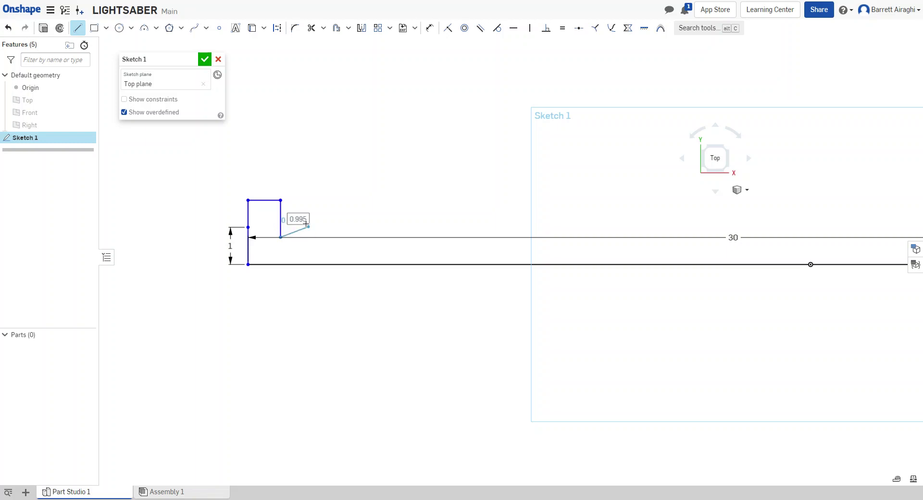
key(Escape)
drag(281, 236, 281, 230)
click(281, 228)
- Sketch a short horizontal line to the right from the profile's open end, followed by a small rectangular bump
key(l)
click(281, 229)
click(297, 228)
click(306, 224)
key(Escape)
scroll(312, 230, up, 5)
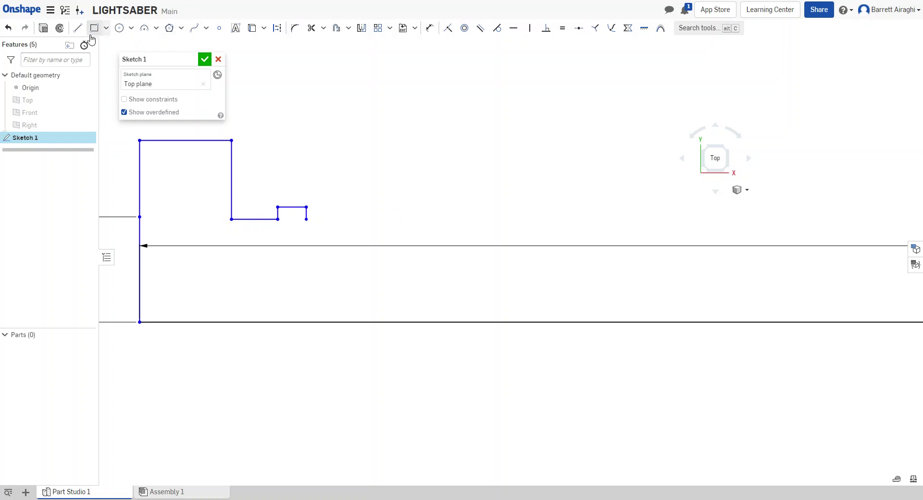
- Delete the small rectangular bump and replace it with an upward-bulging three-point arc from the short horizontal line's end
click(294, 207)
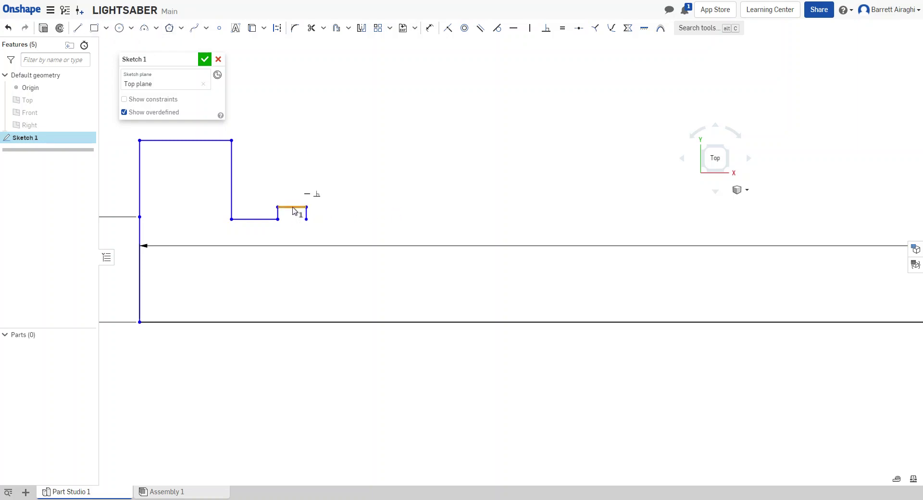
key(Delete)
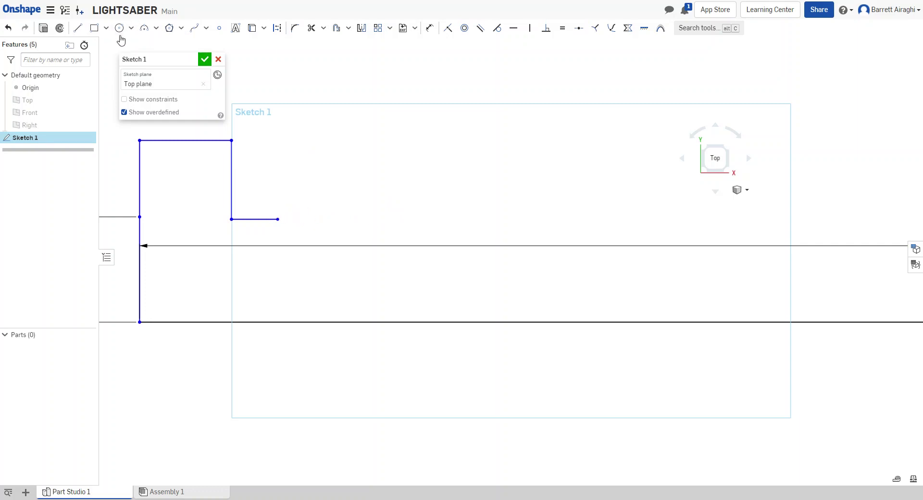
click(143, 28)
click(278, 219)
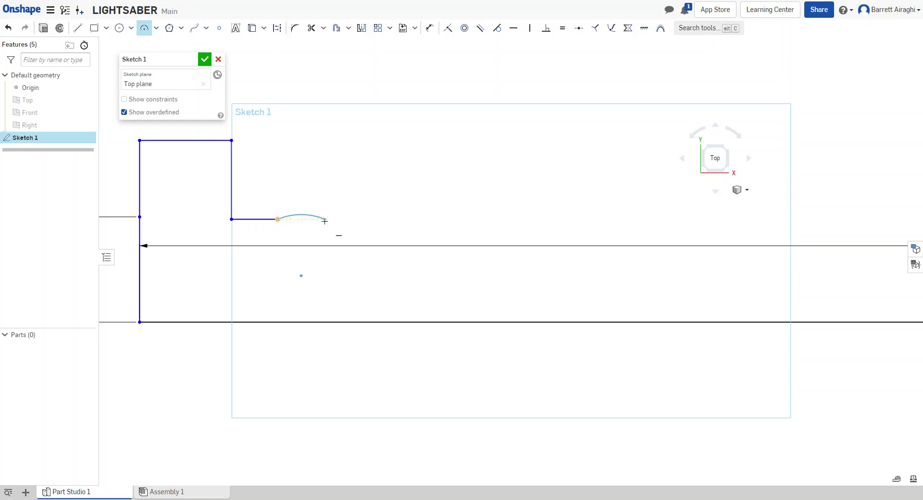
click(325, 219)
click(295, 205)
key(Escape)
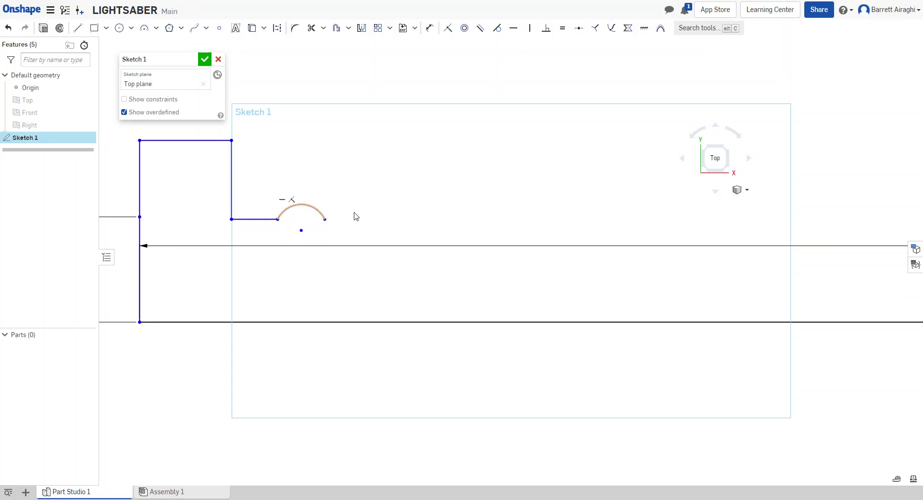
- Dimension the distance from the short horizontal line's start to the arc's far end as 0.8 in
click(430, 29)
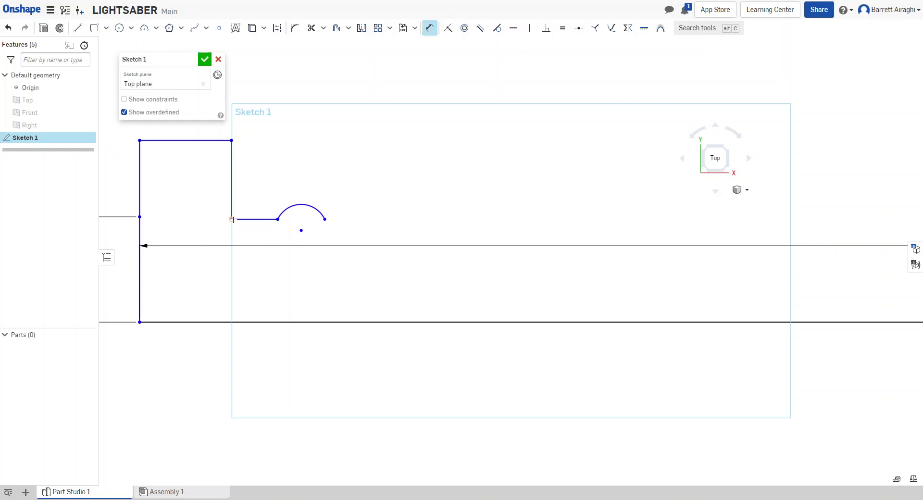
click(324, 220)
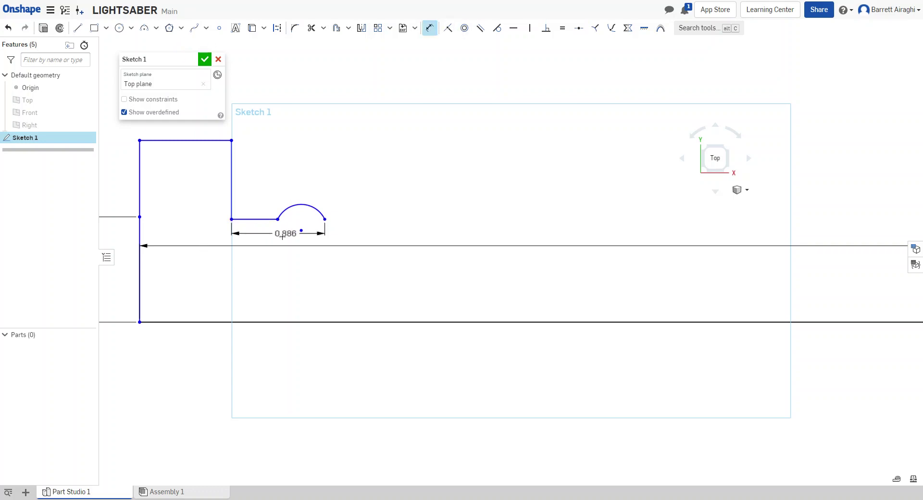
click(310, 242)
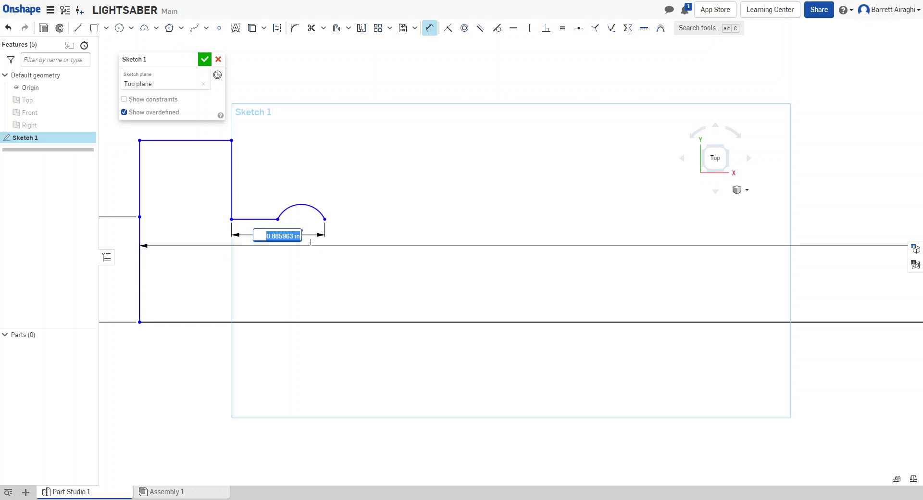
key(BackSpace)
text(.8)
key(Return)
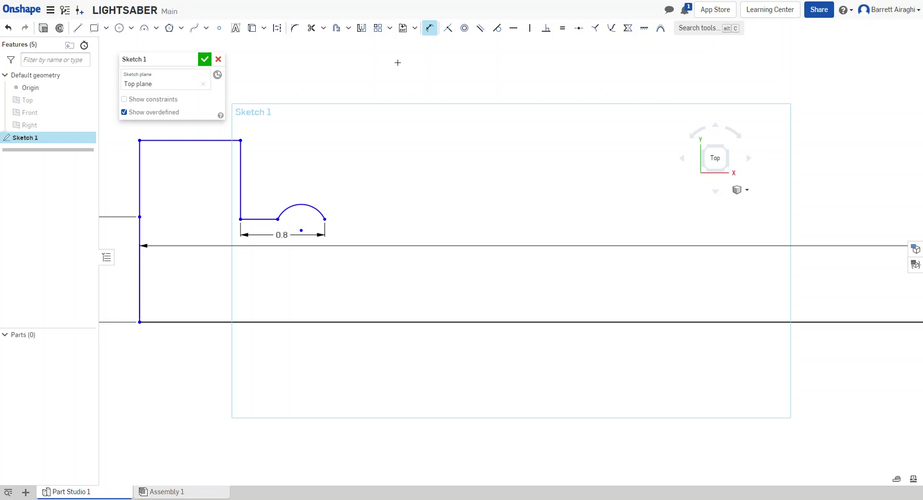
- Start a linear sketch pattern of the short horizontal line and arc along the handle with 0.8 in spacing
click(378, 28)
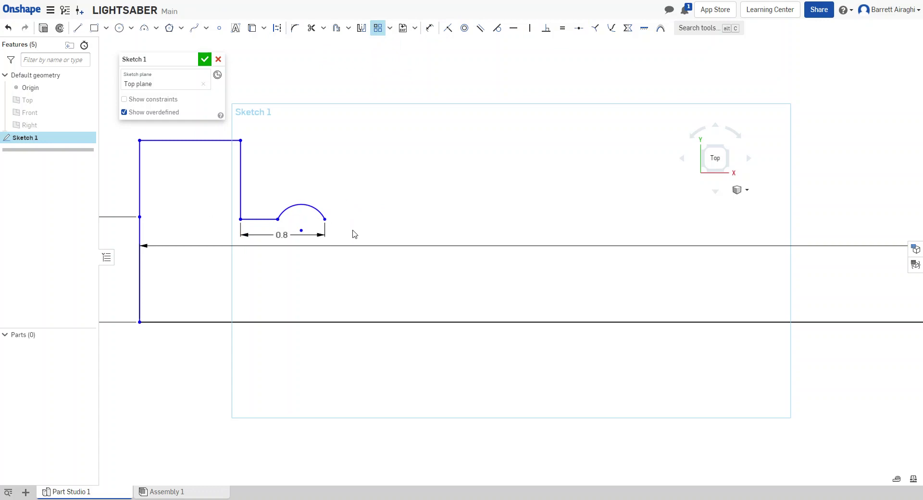
click(266, 220)
click(313, 207)
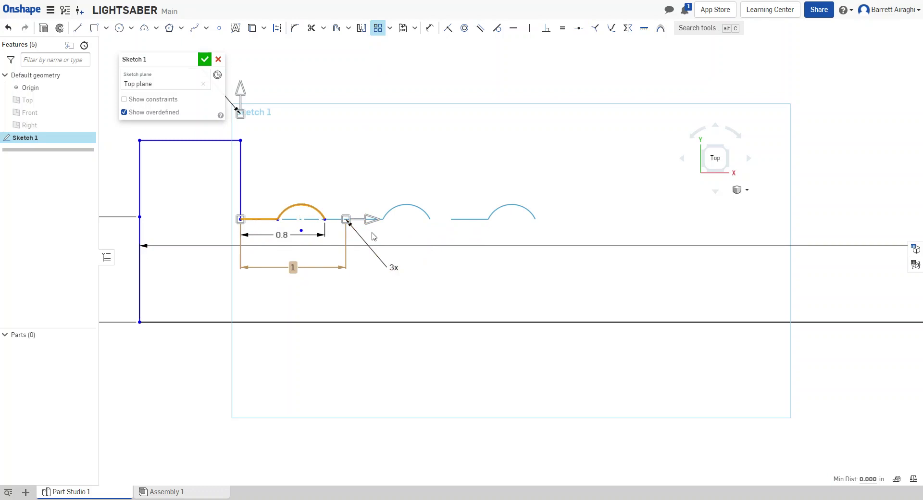
drag(370, 221, 408, 220)
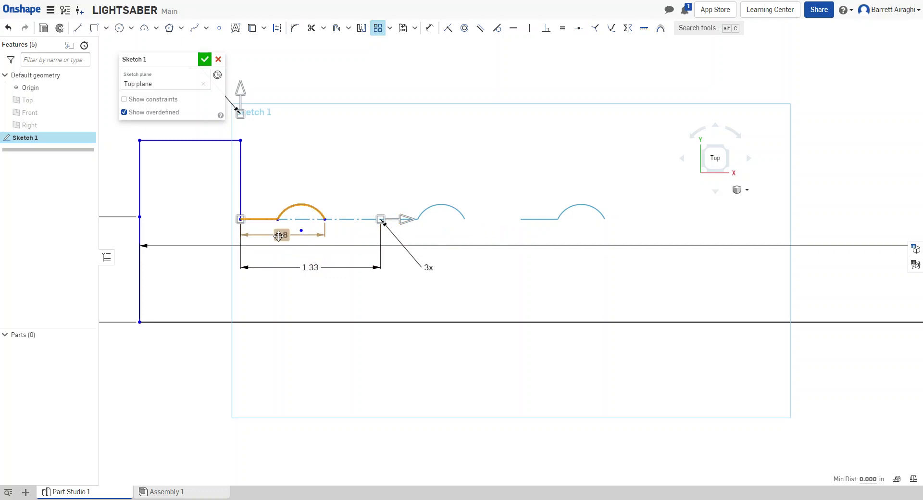
double_click(310, 267)
key(BackSpace)
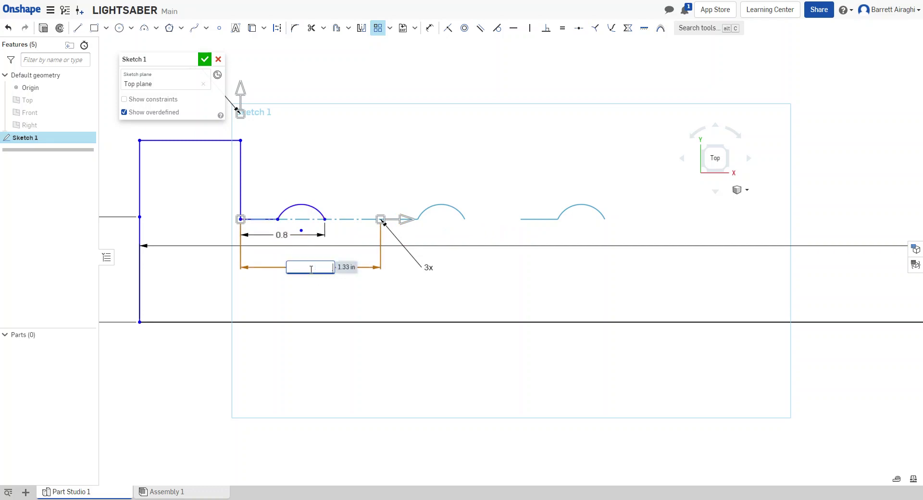
text(.8)
key(Return)
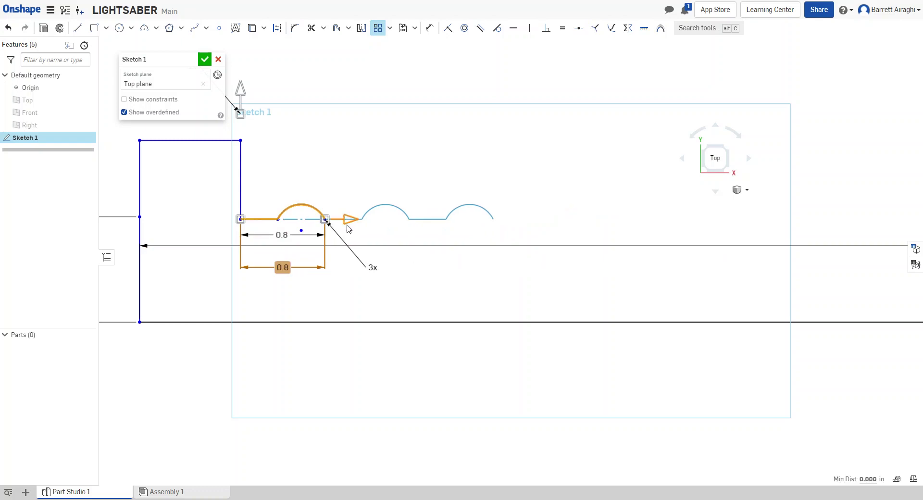
- Set the linear pattern to 5 instances along the handle and apply it
scroll(407, 226, down, 3)
scroll(408, 226, up, 8)
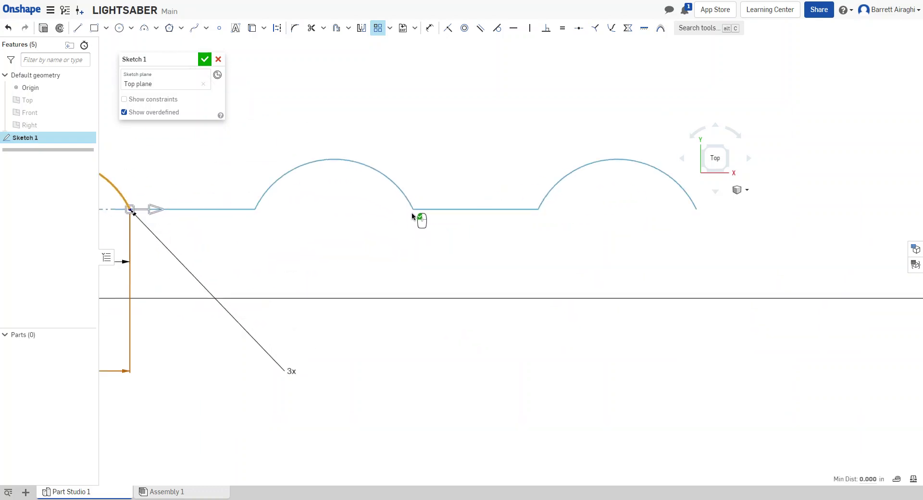
scroll(458, 234, down, 5)
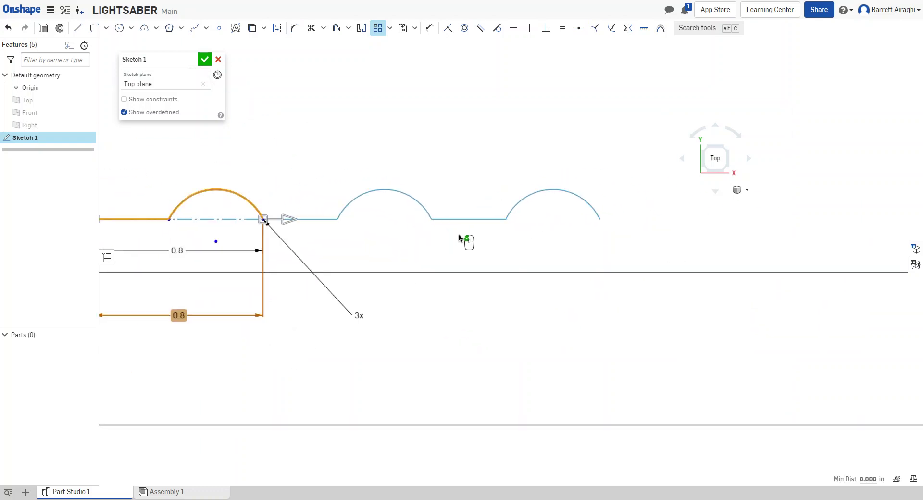
scroll(475, 238, down, 2)
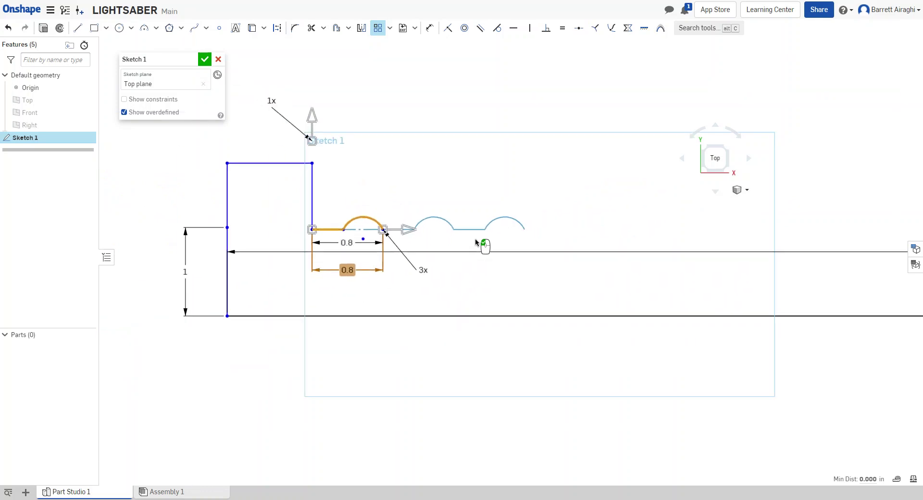
double_click(423, 270)
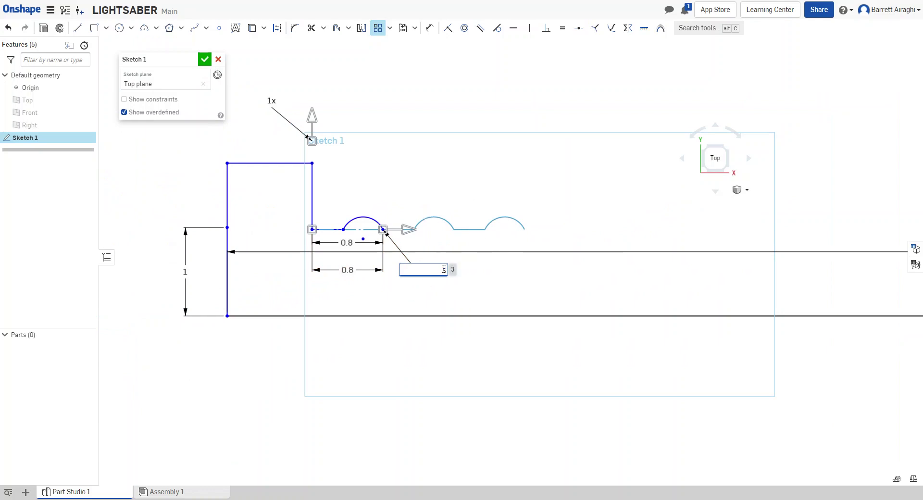
text(5)
key(Return)
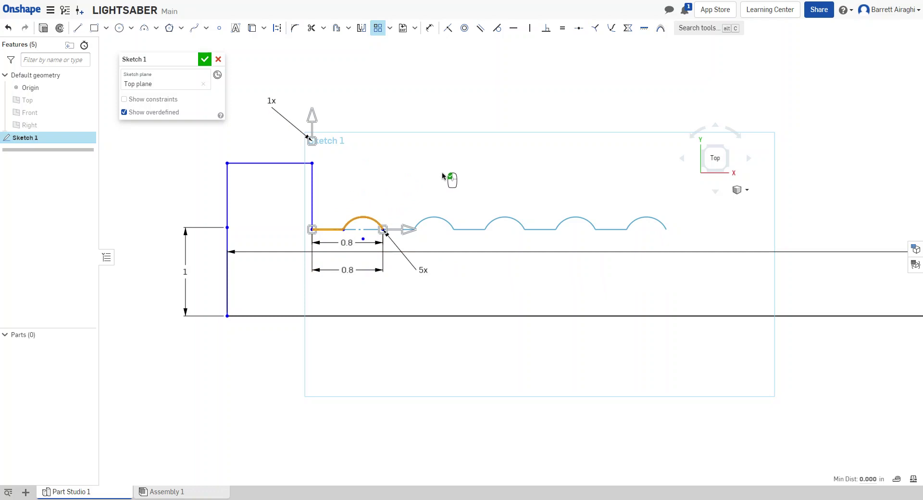
click(409, 173)
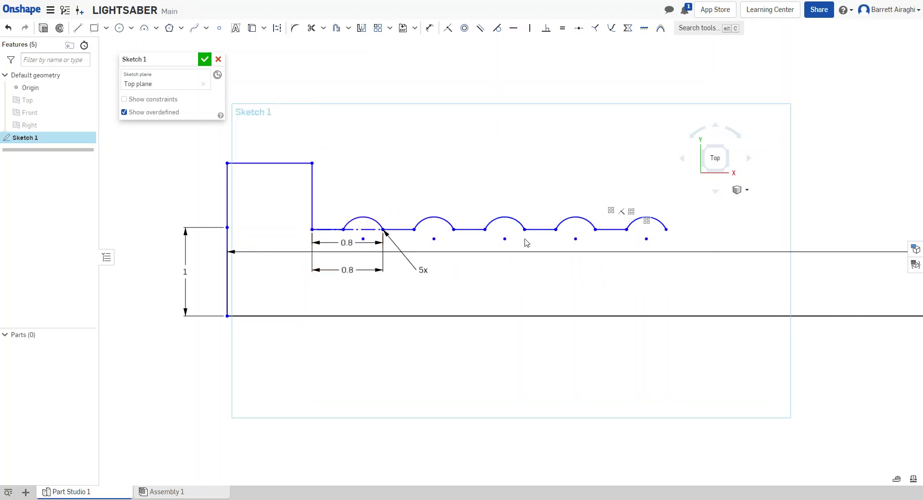
- Sketch a horizontal line about 0.61 in long to the right from the last patterned arc's end
middle_drag(663, 234, 532, 236)
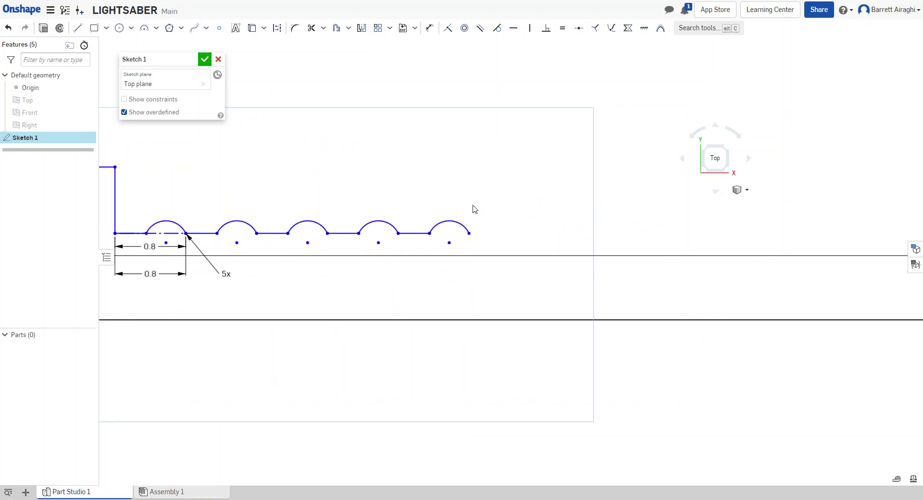
click(77, 27)
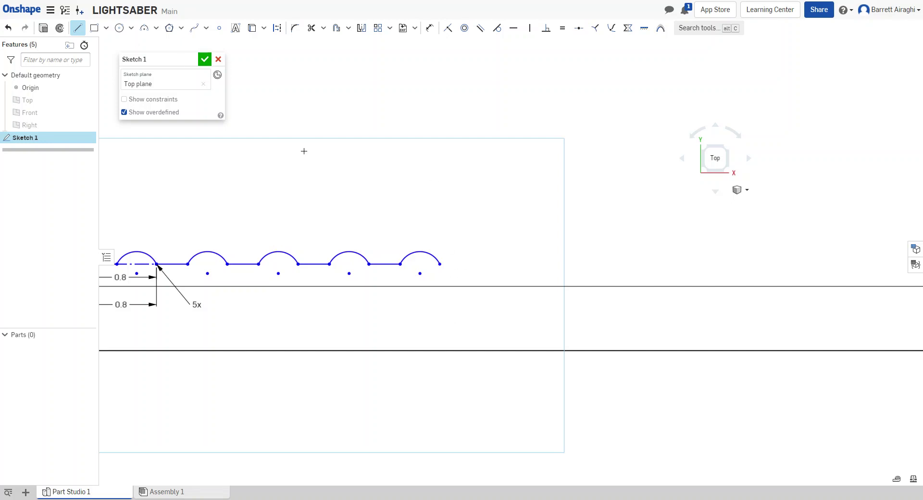
click(440, 264)
scroll(462, 262, down, 4)
scroll(463, 263, up, 4)
scroll(540, 280, down, 2)
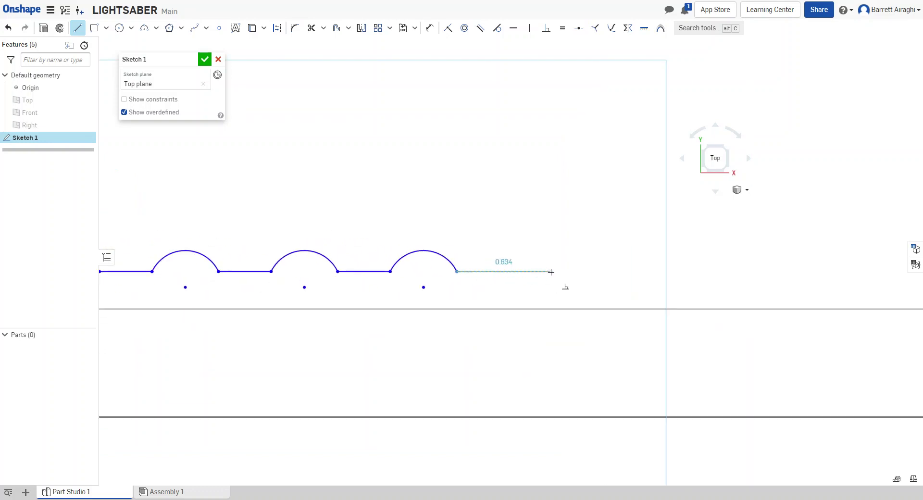
click(548, 272)
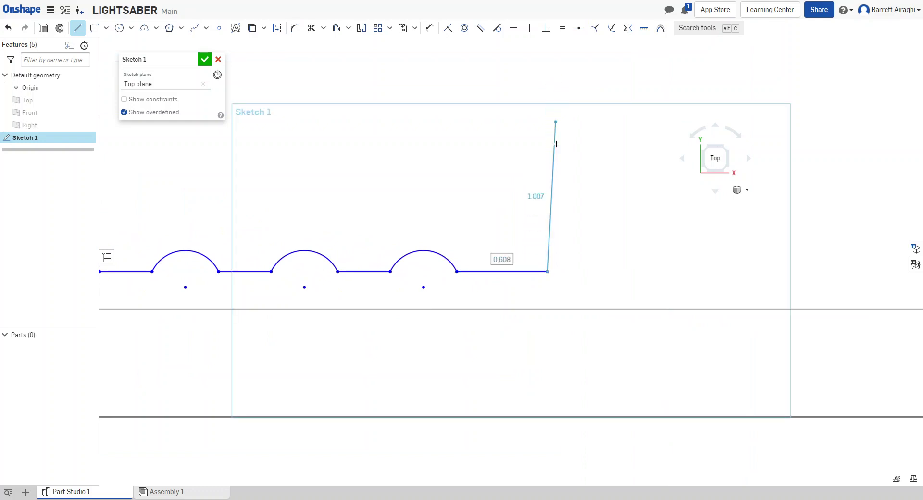
- Continue the profile up to the first block's height, about 0.58 in right, and diagonally about 1 in down to the grip line's level
scroll(549, 139, down, 1)
scroll(549, 138, down, 2)
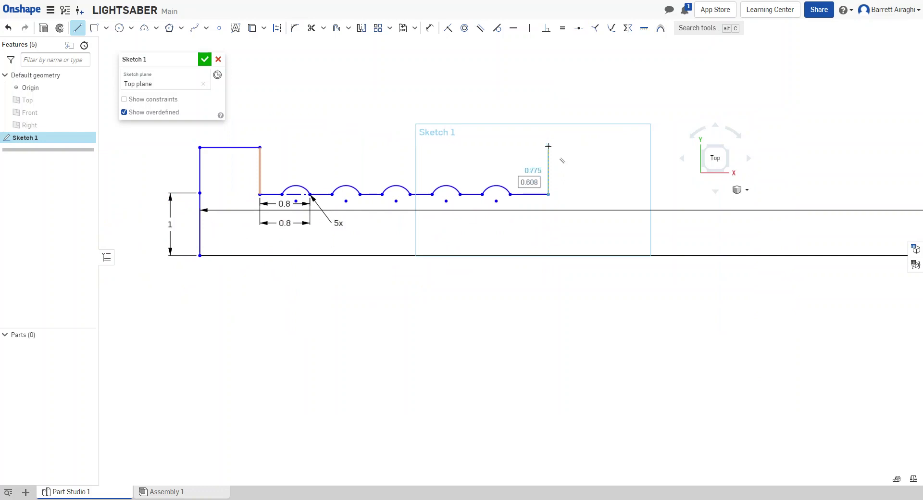
click(548, 148)
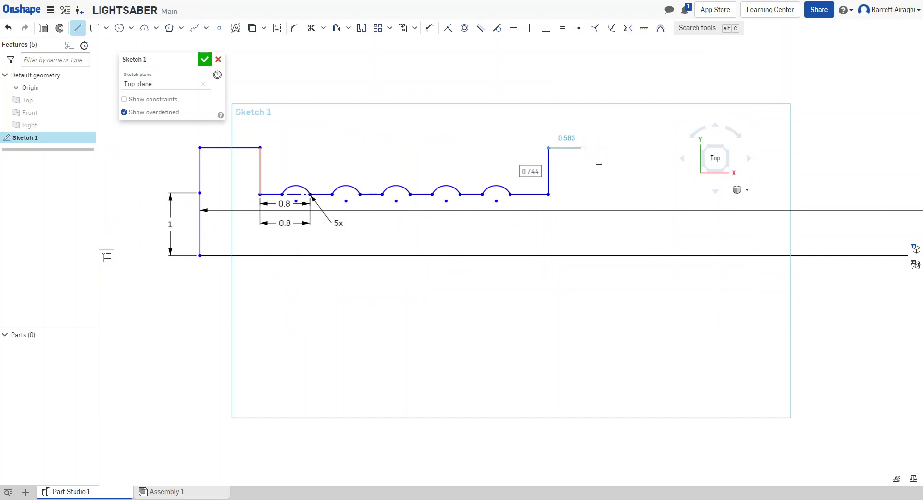
click(585, 148)
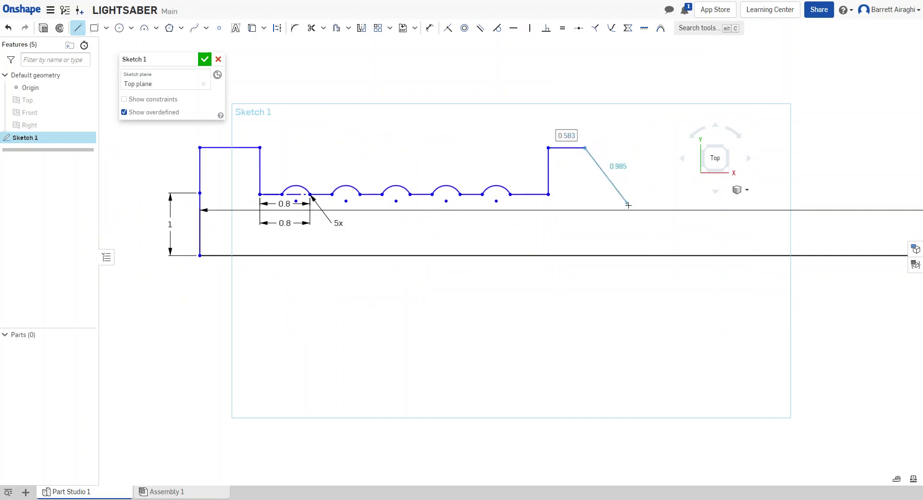
click(627, 194)
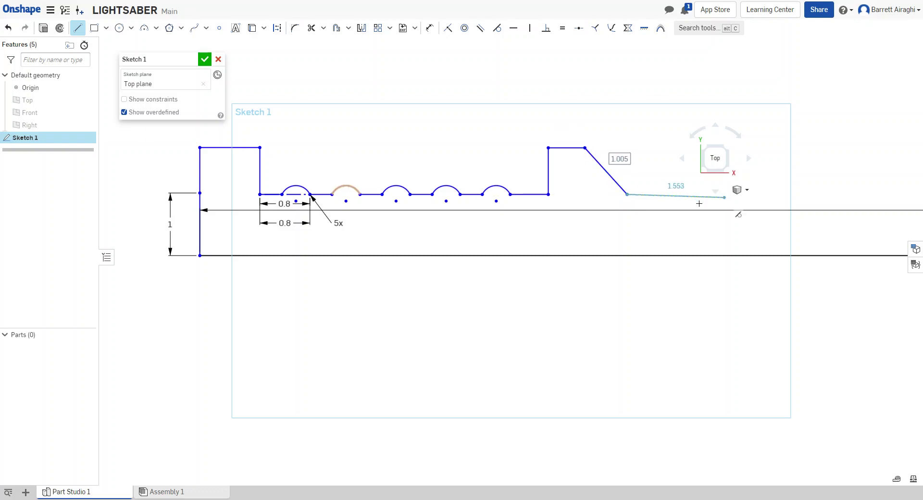
- Extend the profile horizontally about 4.18 in from the diagonal's lower end, with a vertical line about 0.75 in down
middle_drag(724, 199, 584, 209)
middle_drag(764, 201, 693, 204)
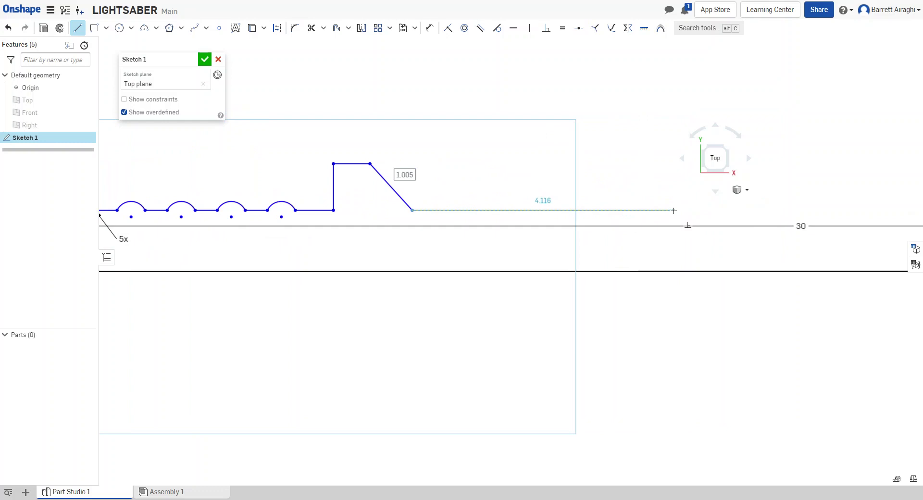
click(674, 210)
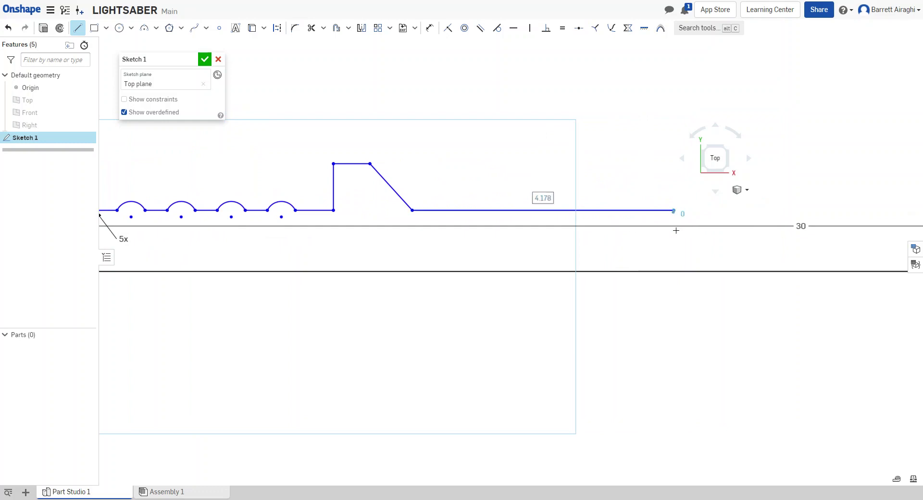
click(674, 257)
- Sketch the thin blade's horizontal edge to above the 30 in line's far end, close the profile at that endpoint, and accept the sketch
scroll(744, 246, down, 3)
scroll(744, 246, down, 2)
middle_drag(742, 247, 379, 265)
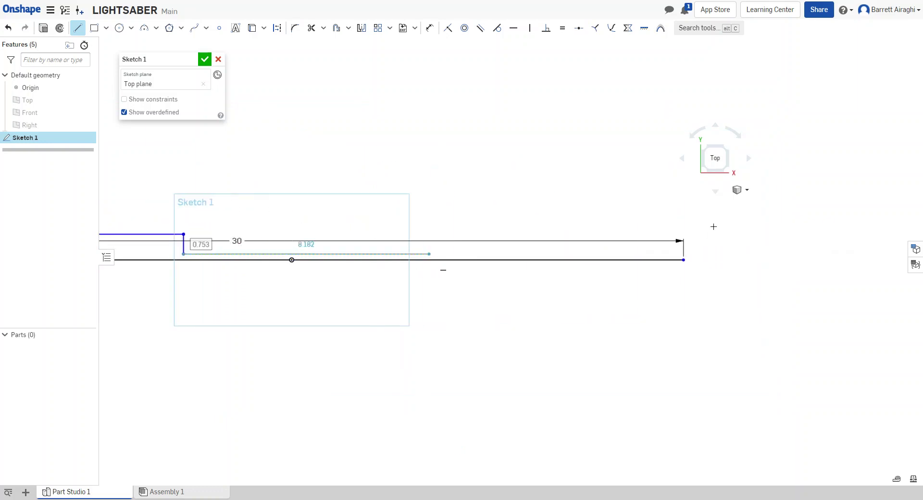
click(683, 251)
click(683, 260)
scroll(620, 366, down, 1)
scroll(440, 349, down, 2)
scroll(372, 291, up, 5)
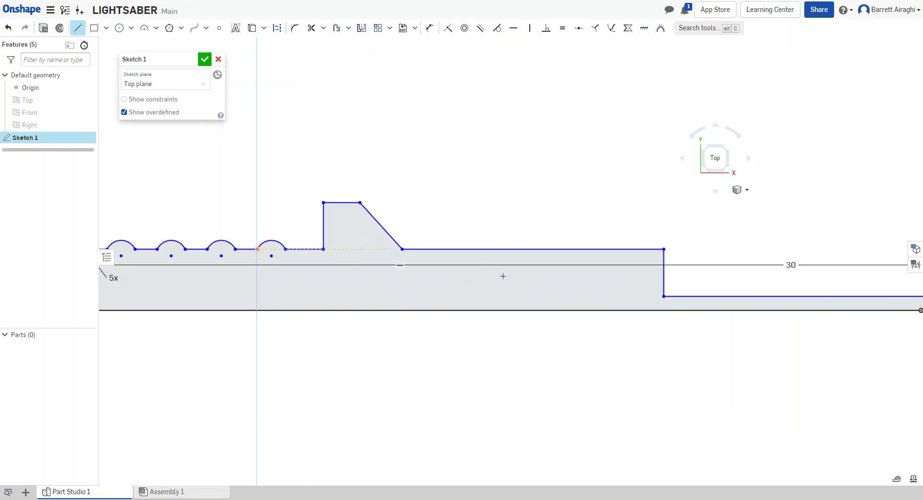
middle_drag(353, 280, 650, 285)
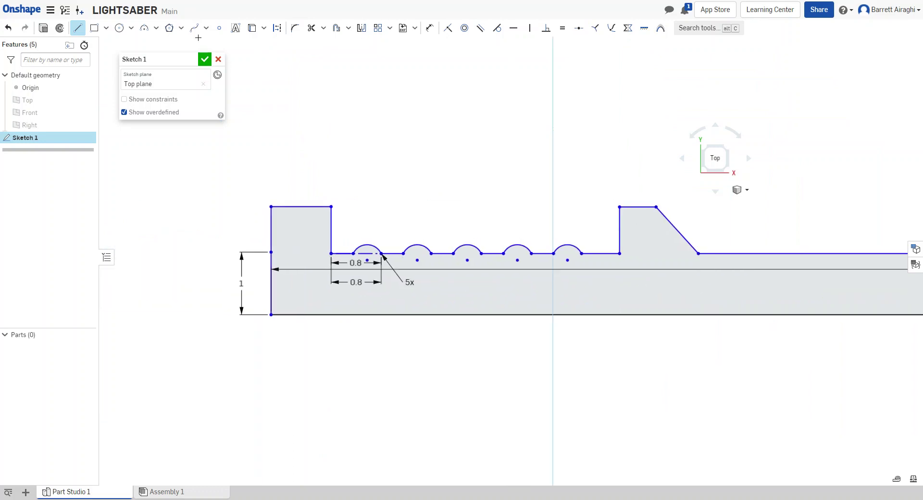
click(204, 59)
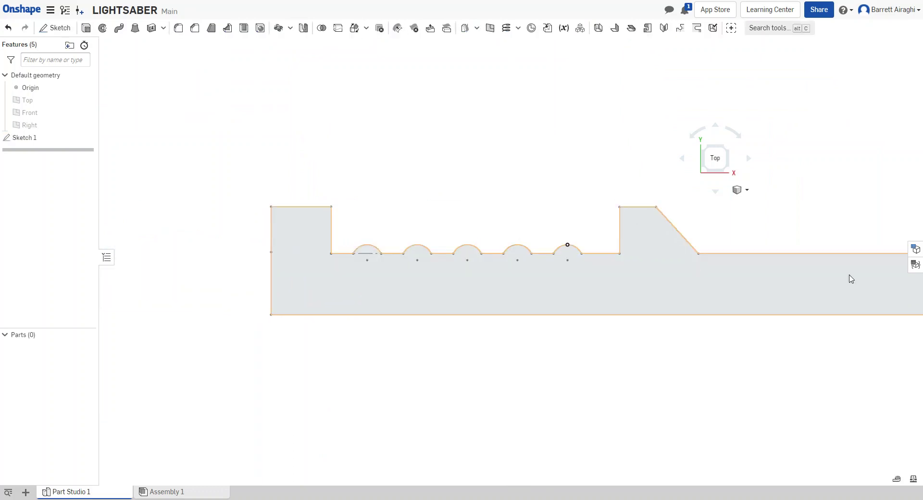
- Revolve the closed half-profile as a new solid through a full turn about its 30 in base line
middle_drag(848, 275, 500, 285)
scroll(547, 279, down, 3)
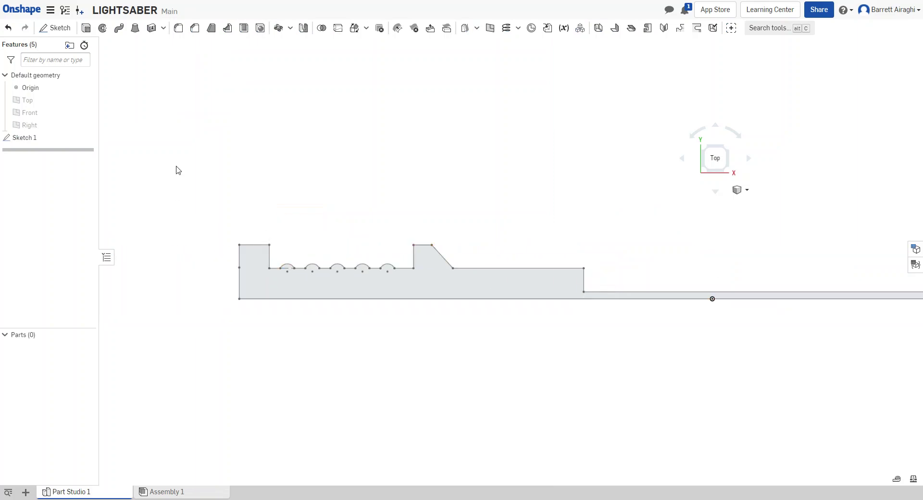
click(103, 27)
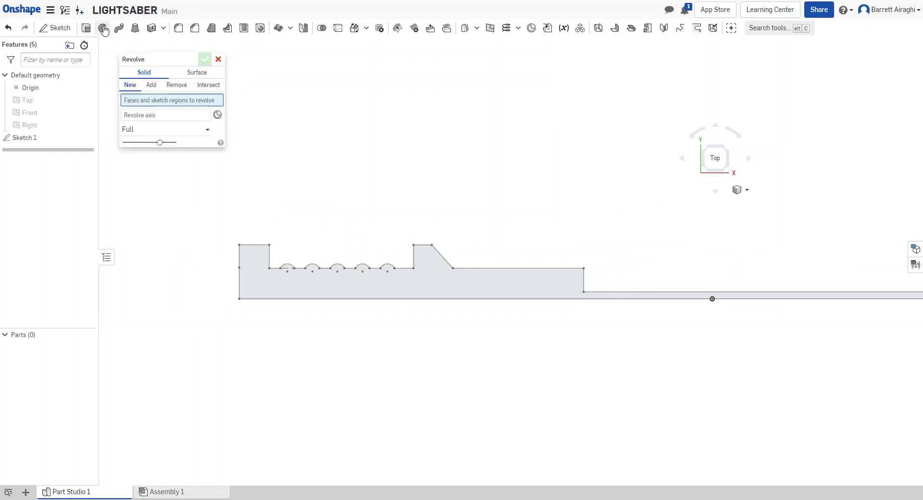
click(432, 289)
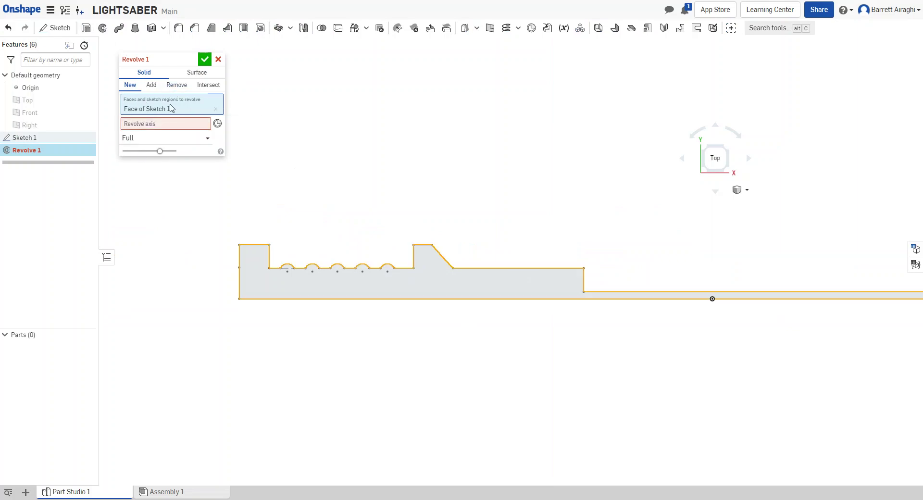
click(149, 125)
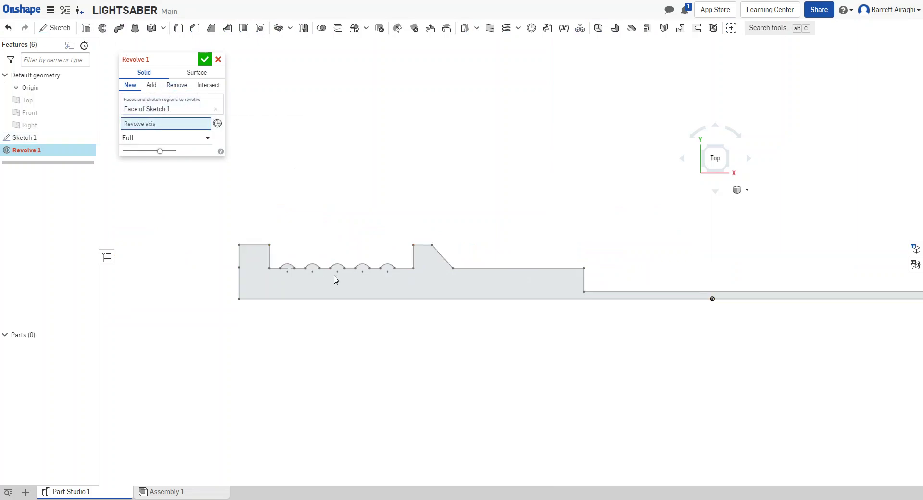
click(347, 299)
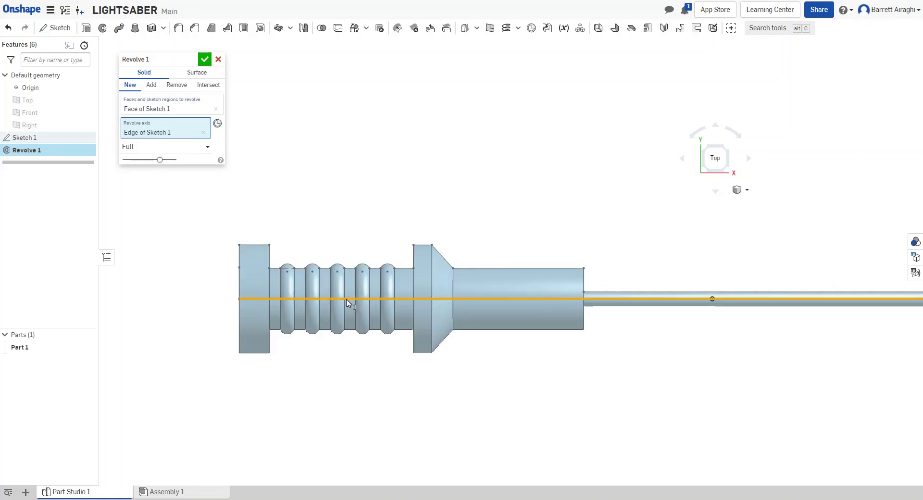
middle_drag(454, 273, 630, 377)
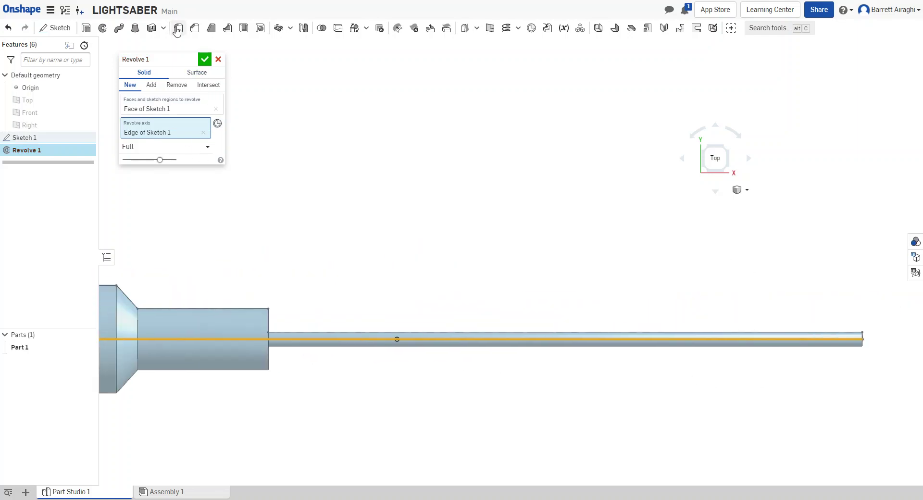
click(205, 60)
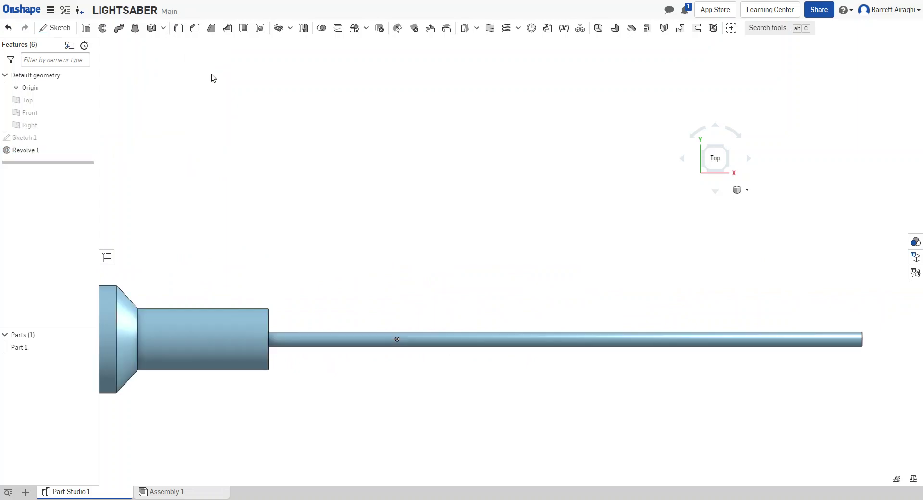
- Fillet the circular edge at the blade's tip with a 0.2 in radius
middle_drag(559, 391, 313, 364)
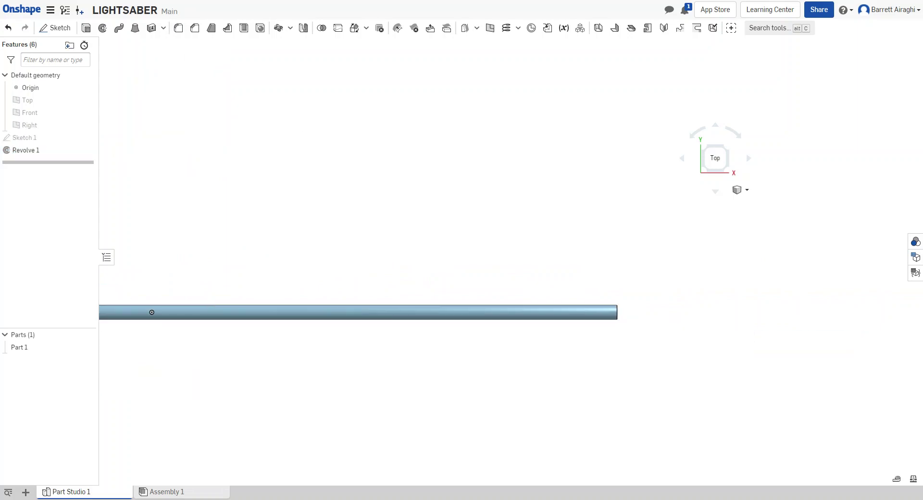
click(179, 28)
scroll(625, 311, down, 3)
scroll(621, 318, up, 5)
scroll(620, 317, up, 2)
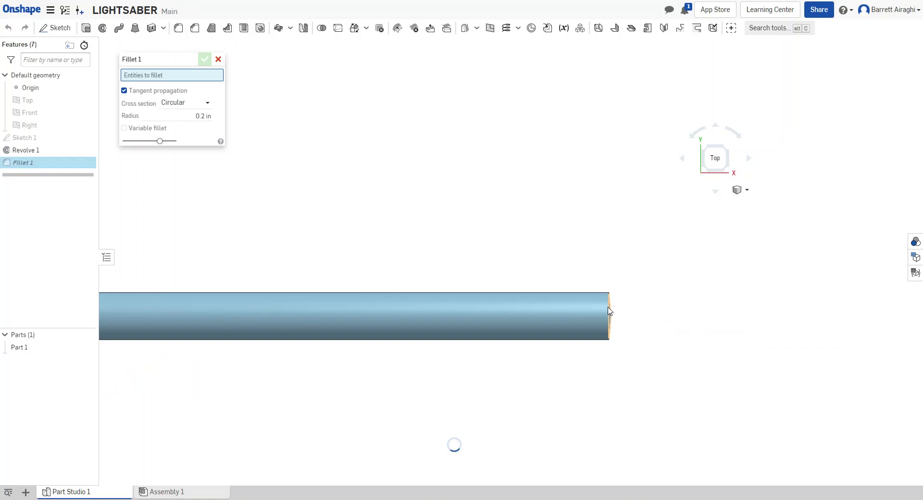
click(610, 312)
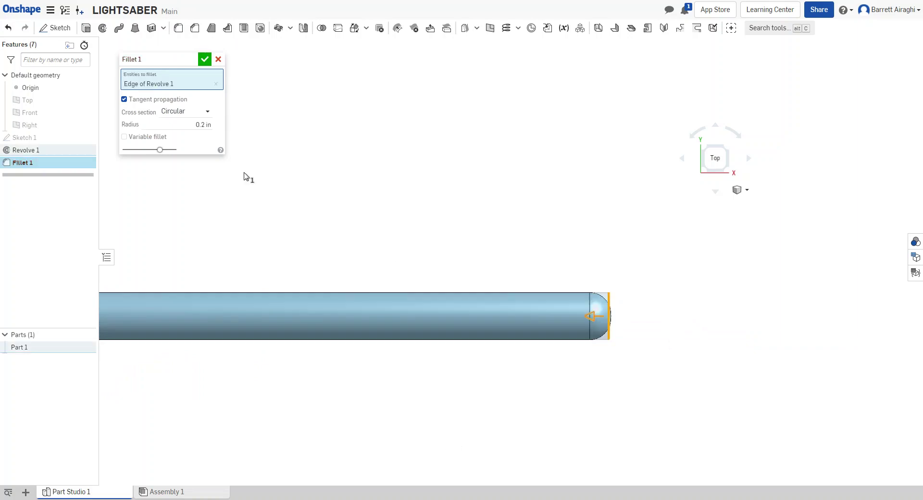
click(204, 59)
- Start an equal-distance chamfer of 0.5 in on the handle's outer circular edge where the blade emerges
middle_drag(497, 403, 623, 394)
scroll(624, 394, down, 6)
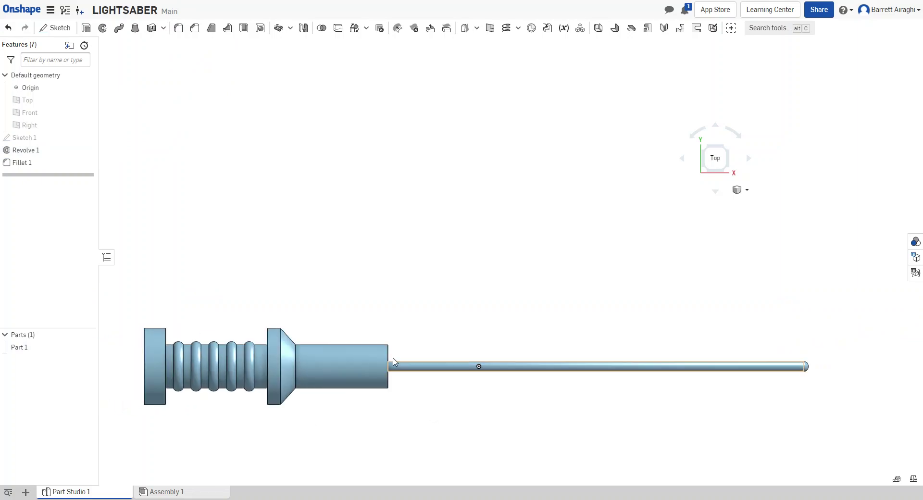
right_drag(455, 368, 417, 368)
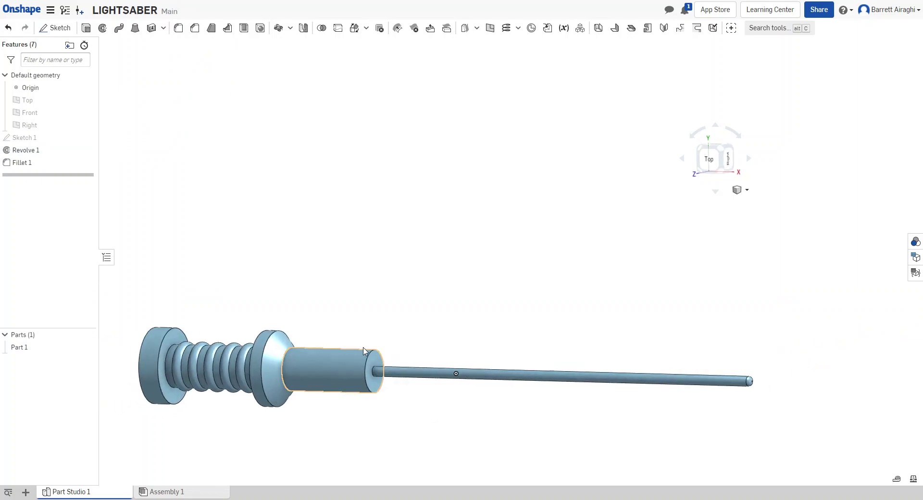
scroll(374, 363, up, 5)
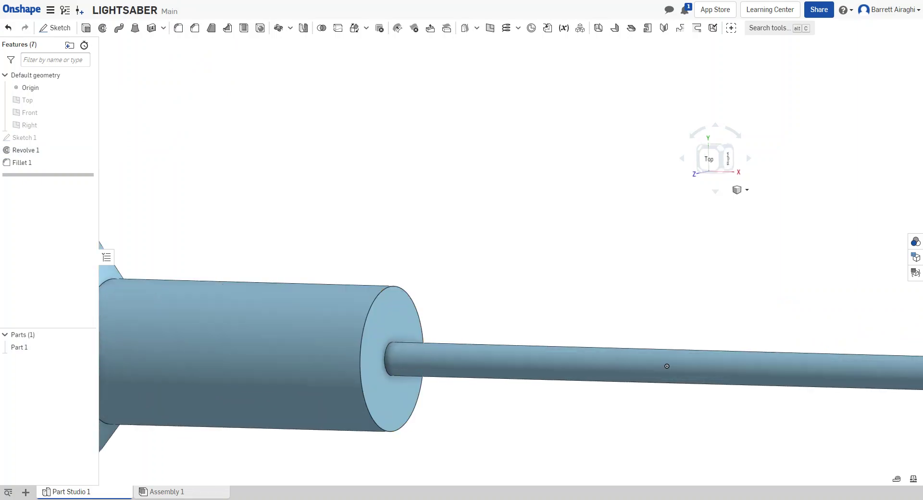
click(194, 28)
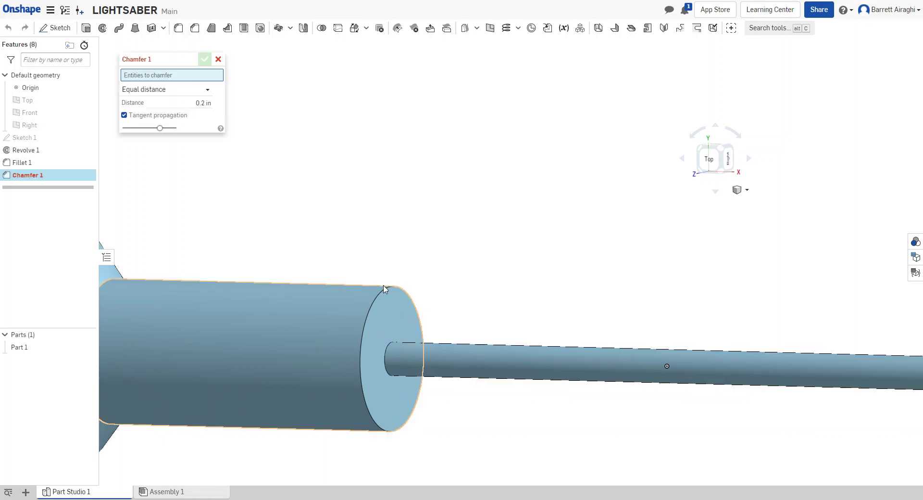
click(387, 293)
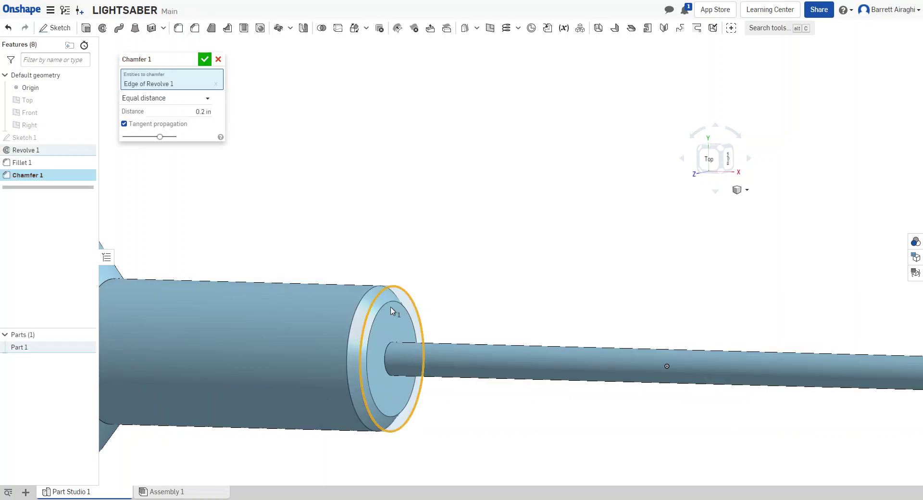
click(201, 111)
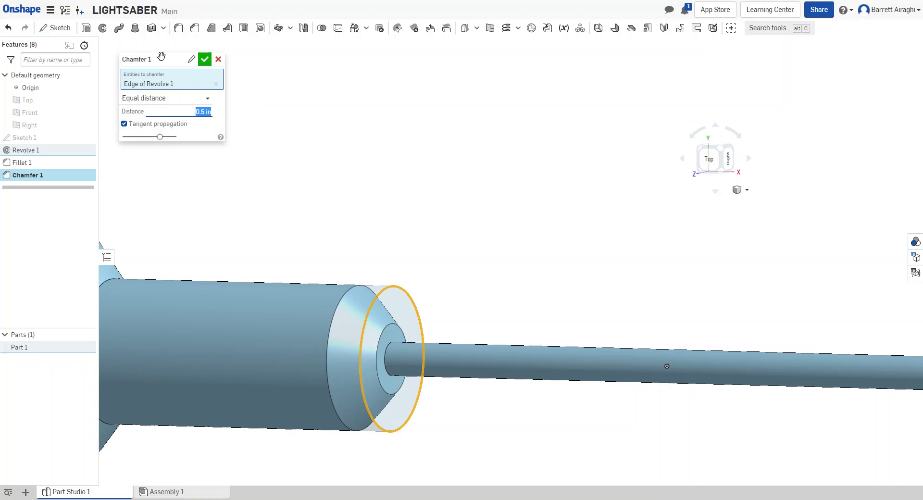
- Switch the chamfer to two distances, 2 in along the handle and 0.5 in across its end face, and accept it
click(207, 98)
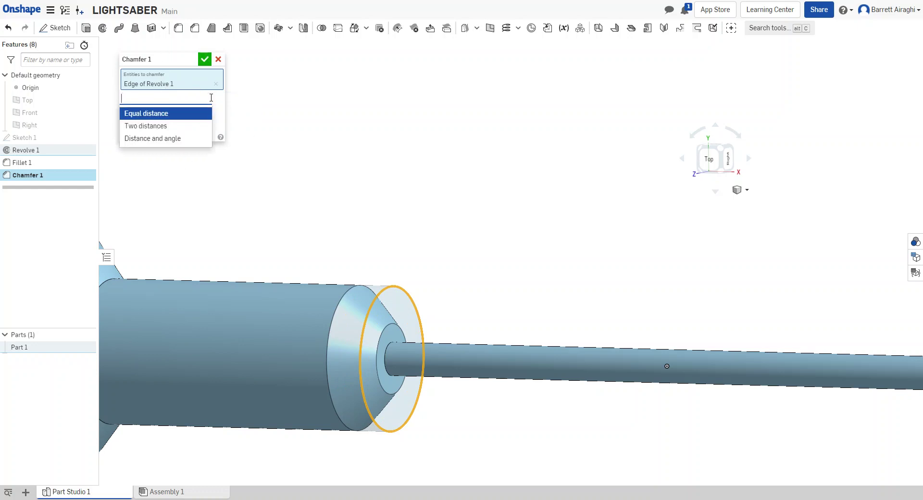
click(146, 126)
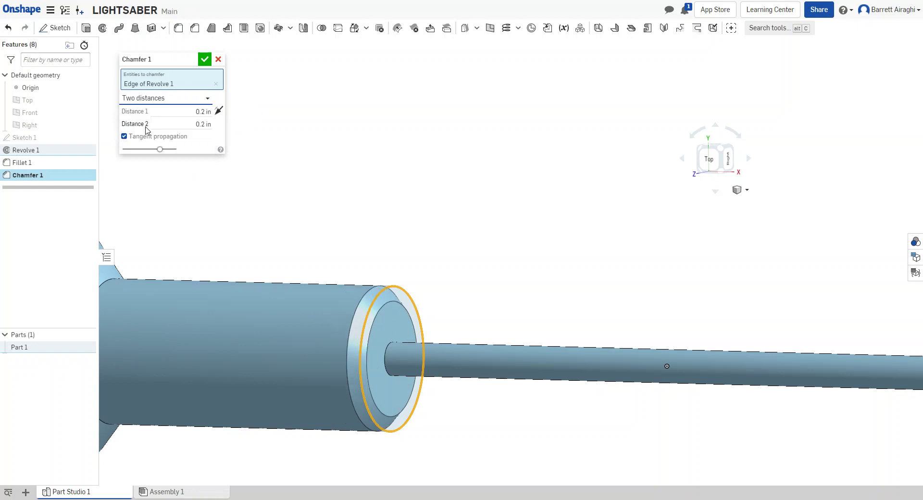
click(196, 112)
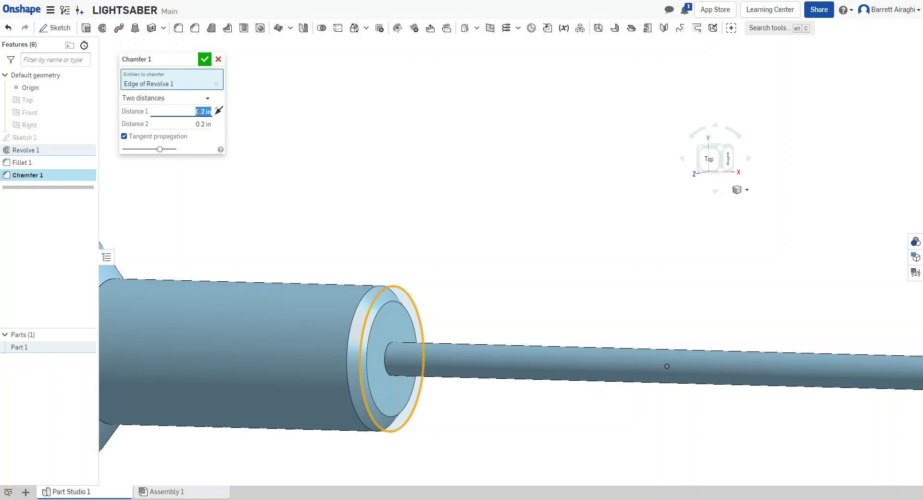
click(195, 124)
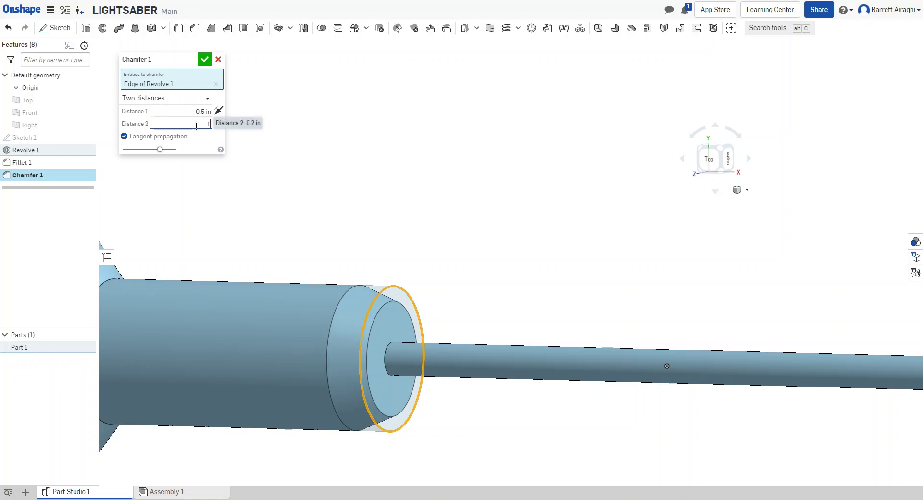
text(.5)
click(197, 110)
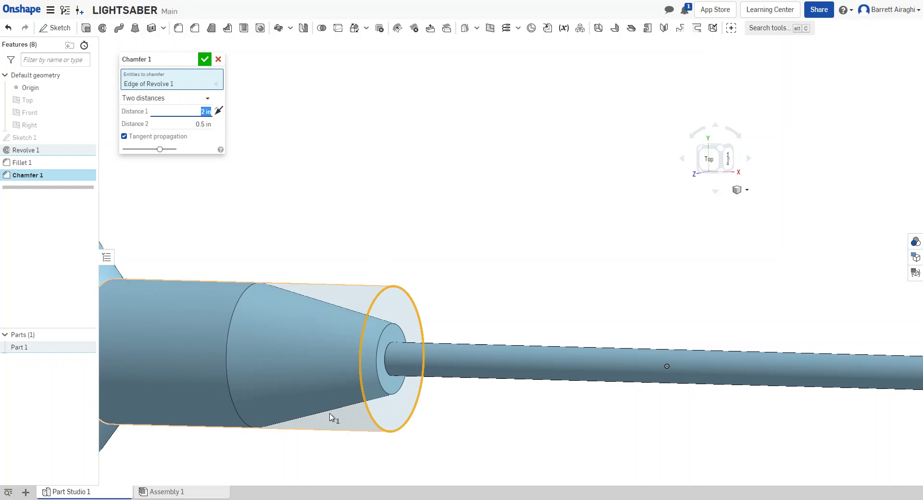
middle_drag(521, 238, 711, 223)
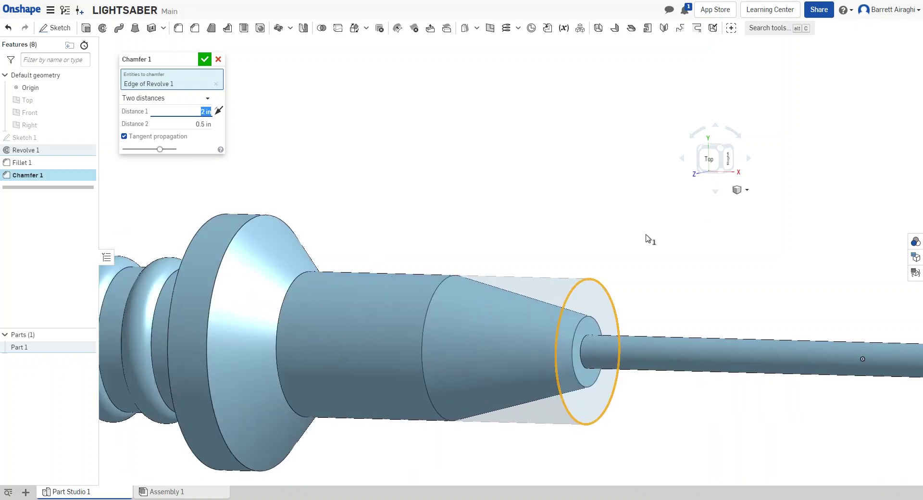
click(203, 60)
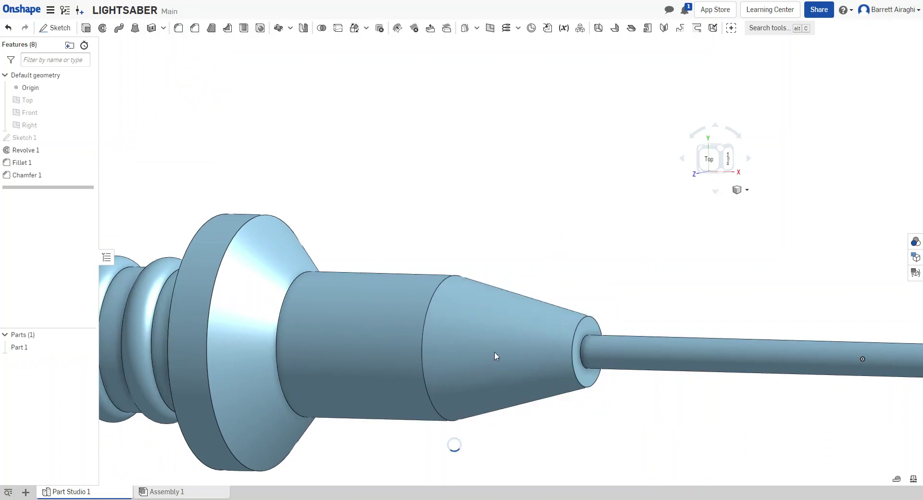
- Chamfer the outer edge of the pommel's end face with an equal distance of 0.4 in
right_drag(457, 215, 336, 249)
scroll(334, 251, down, 5)
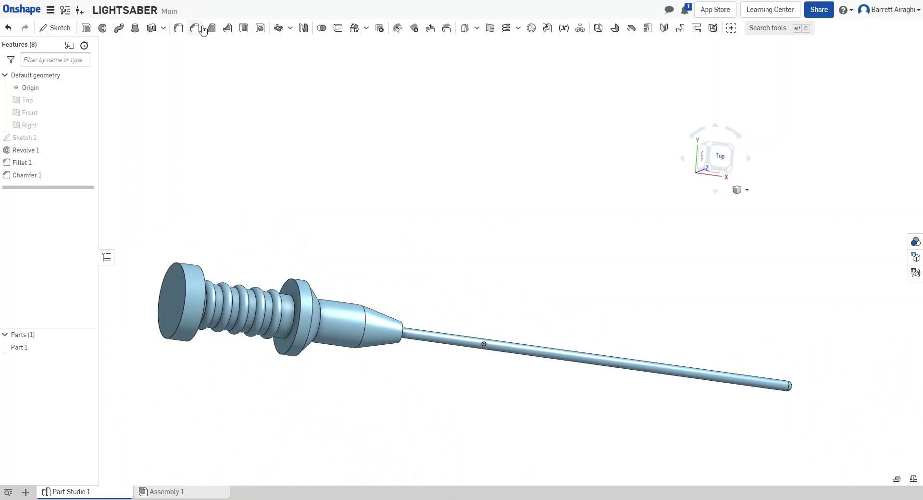
click(195, 30)
click(184, 273)
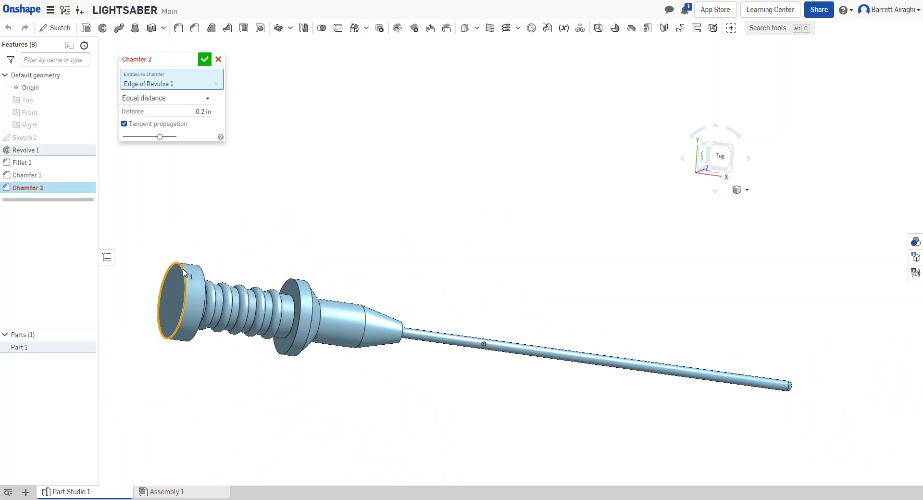
click(199, 112)
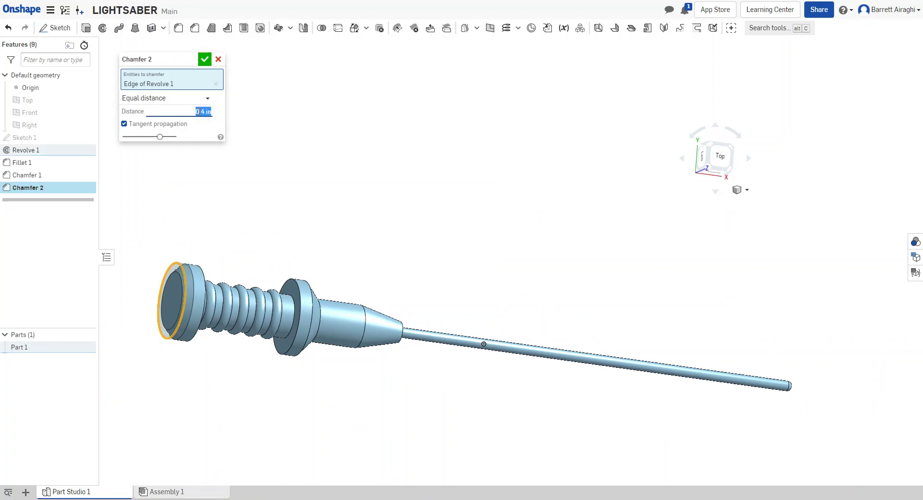
click(204, 59)
- Change the whole lightsaber part's appearance to the grey colour 879199
right_drag(457, 231, 450, 298)
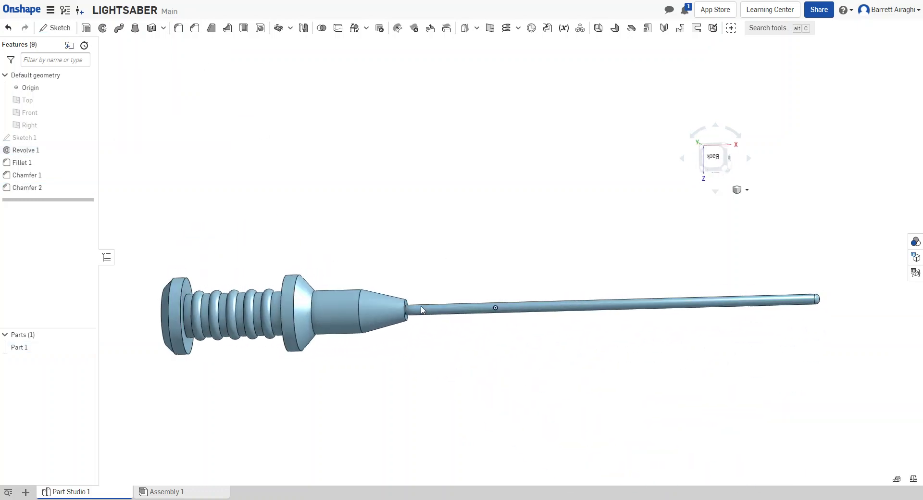
click(914, 243)
middle_drag(262, 351, 410, 391)
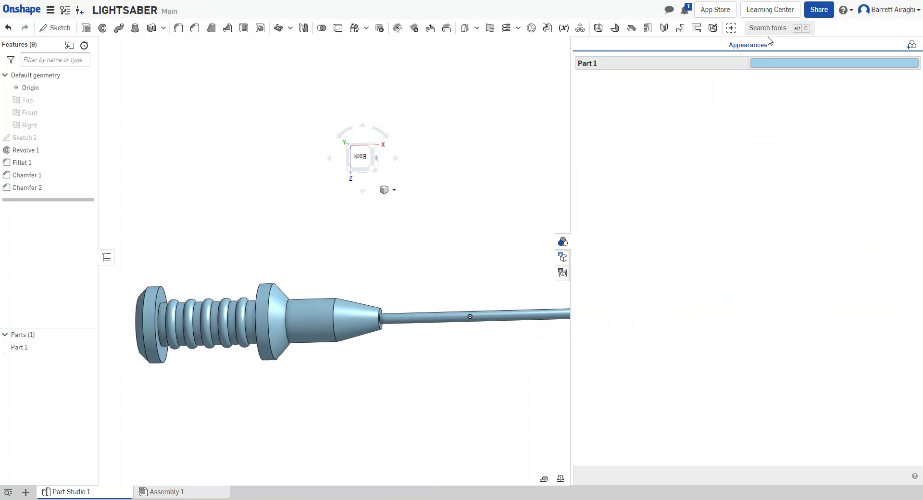
click(774, 66)
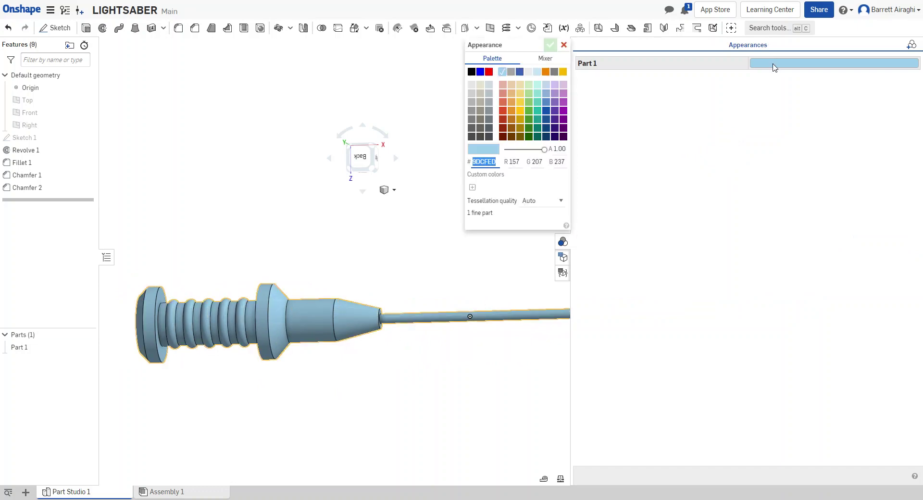
click(489, 111)
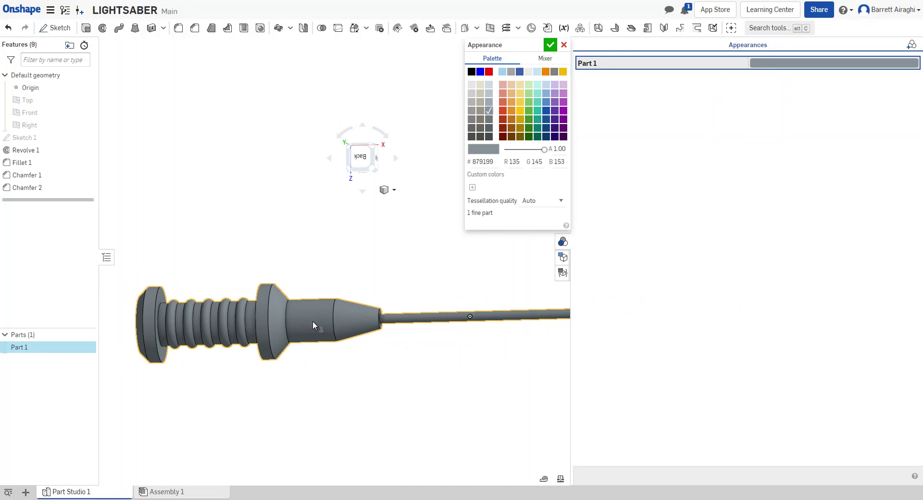
mouse_move(490, 312)
right_down()
mouse_move(435, 274)
mouse_move(504, 299)
mouse_move(501, 307)
right_up()
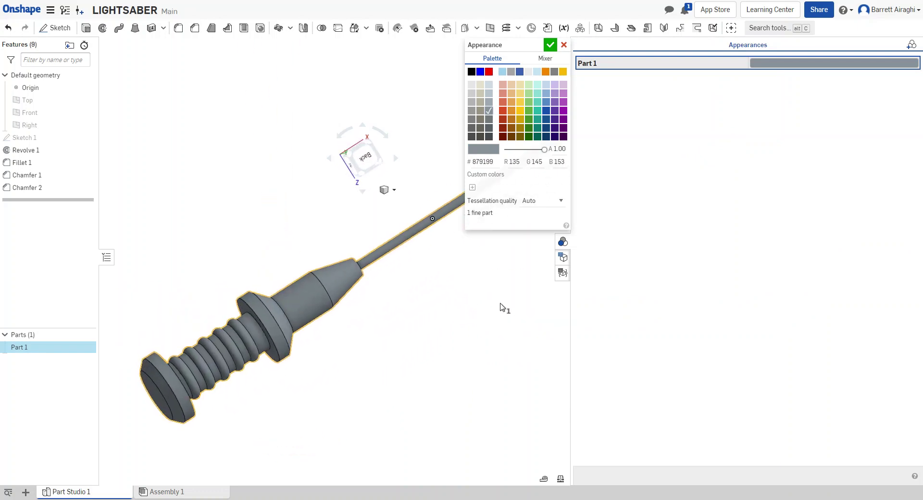
click(549, 46)
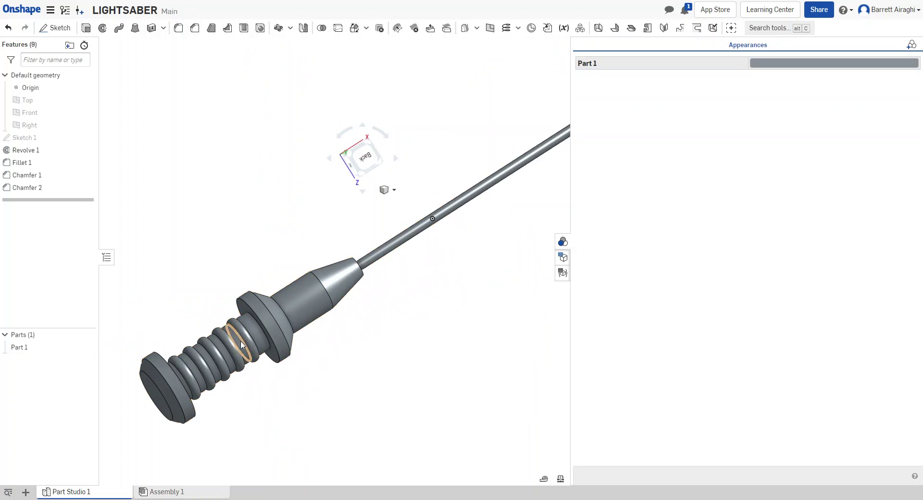
- Add a face appearance in light green A7D293 to the five rounded grip rings on the handle
click(913, 45)
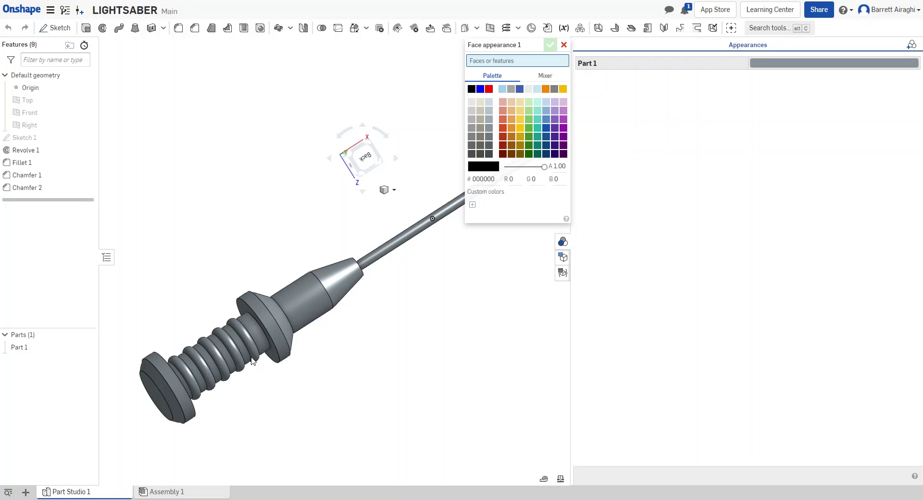
scroll(246, 341, up, 5)
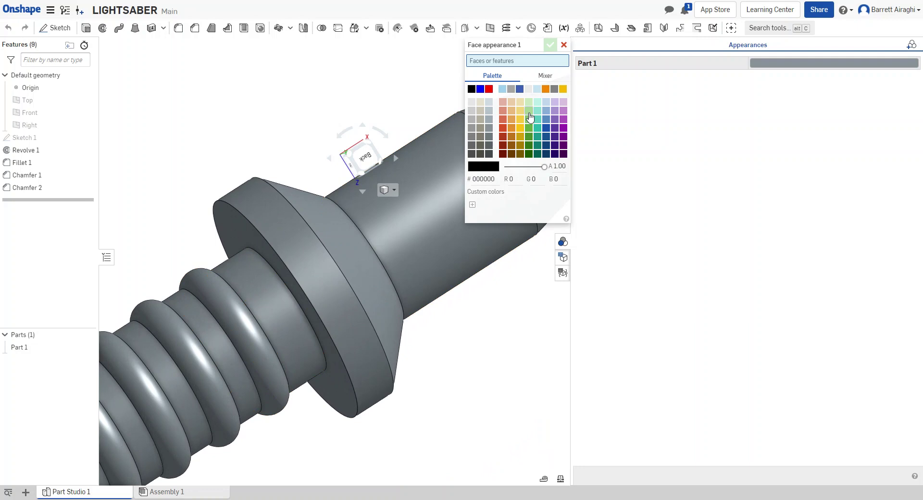
click(254, 348)
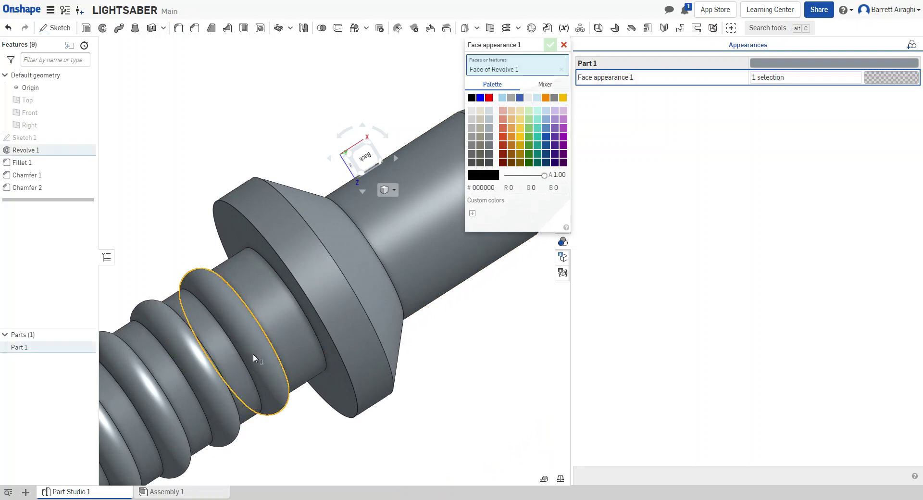
click(195, 354)
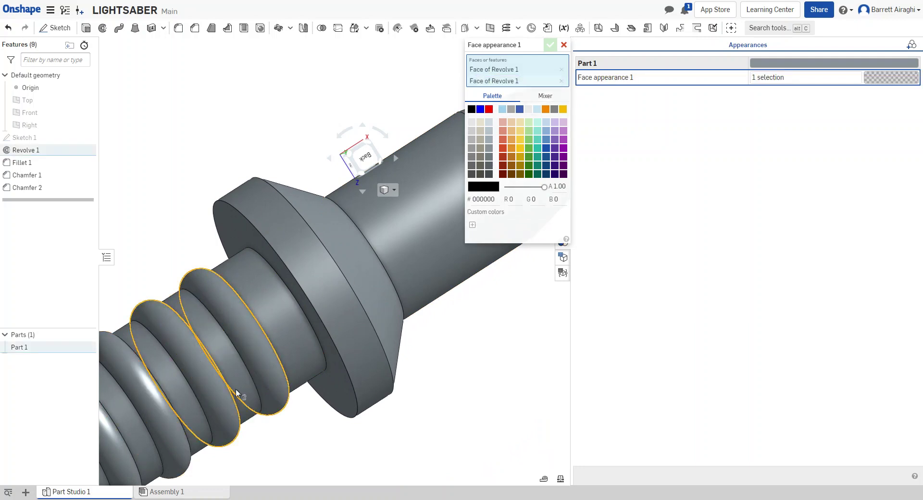
middle_drag(228, 395, 402, 307)
click(290, 332)
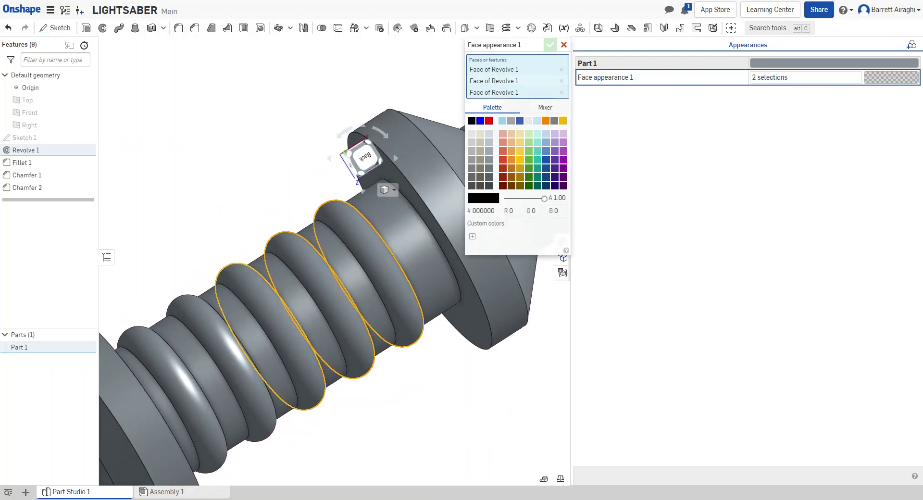
click(222, 338)
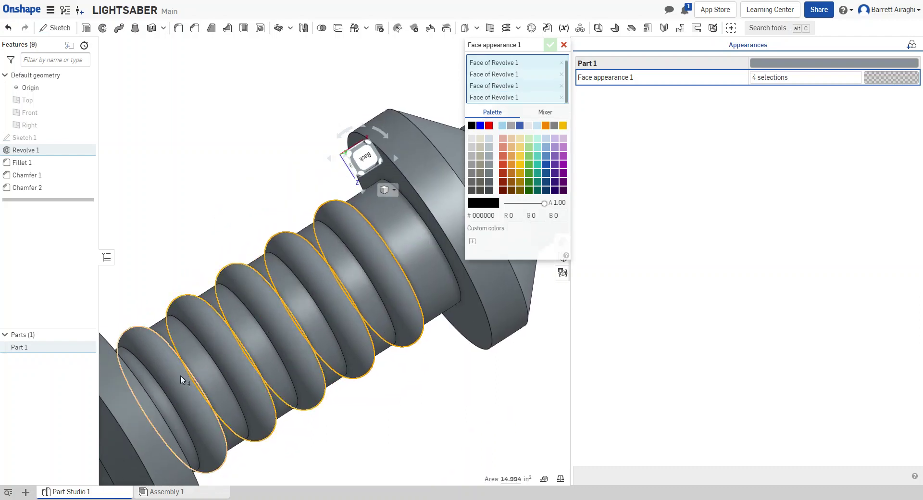
click(413, 212)
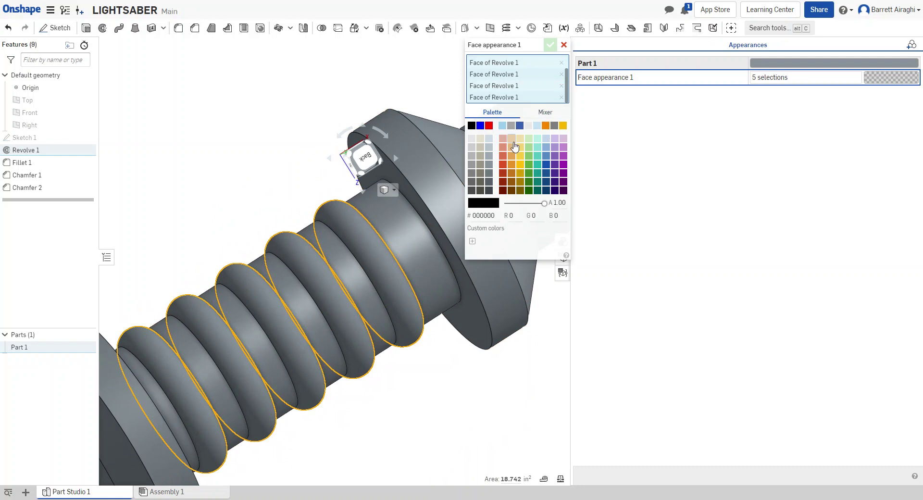
click(529, 147)
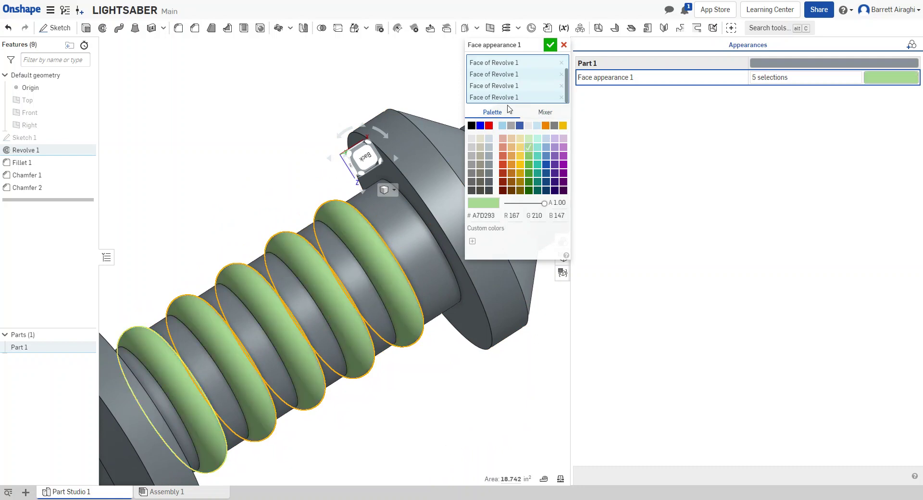
click(550, 45)
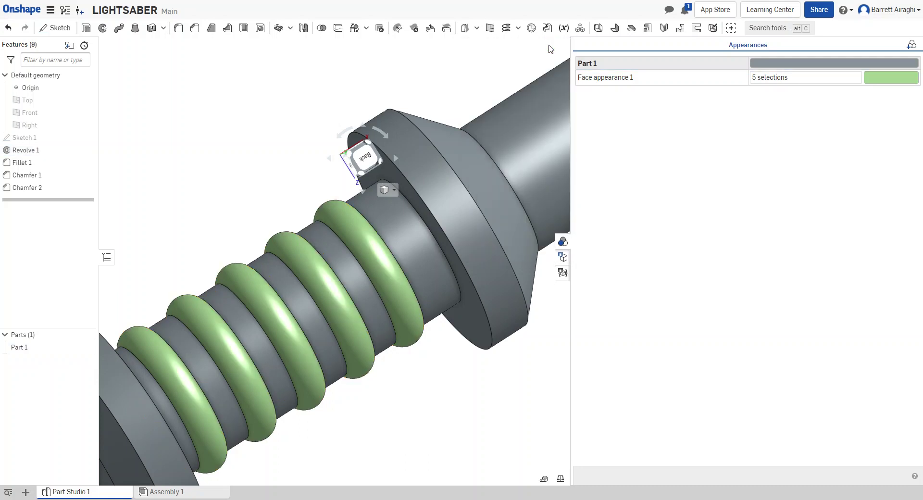
- Add a second face appearance in red FF0000 to the blade's cylindrical face and its rounded tip
scroll(406, 340, down, 2)
scroll(350, 298, down, 3)
right_drag(498, 310, 495, 215)
scroll(322, 291, up, 4)
middle_drag(507, 146, 377, 204)
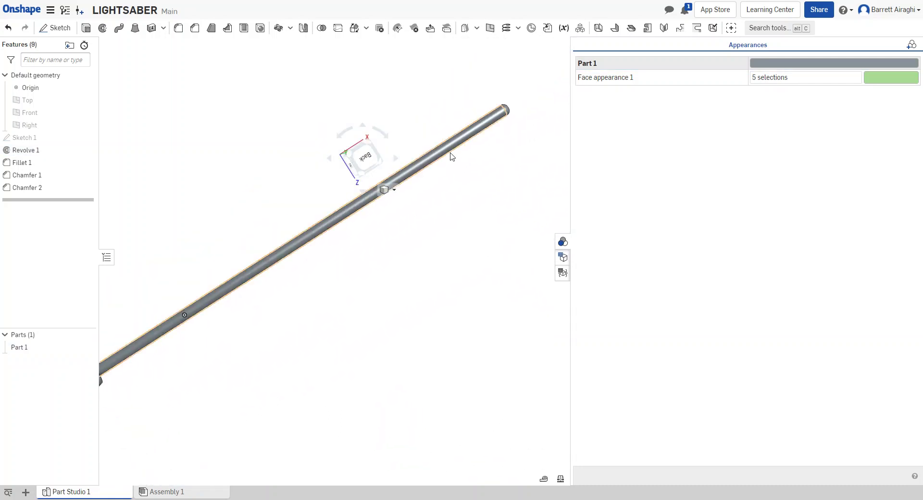
click(909, 47)
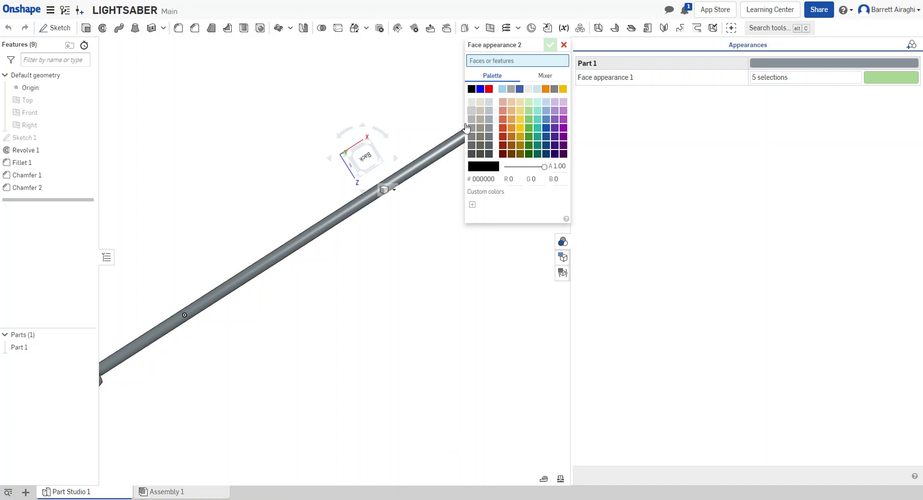
click(421, 164)
click(489, 98)
scroll(336, 342, up, 2)
scroll(355, 321, down, 2)
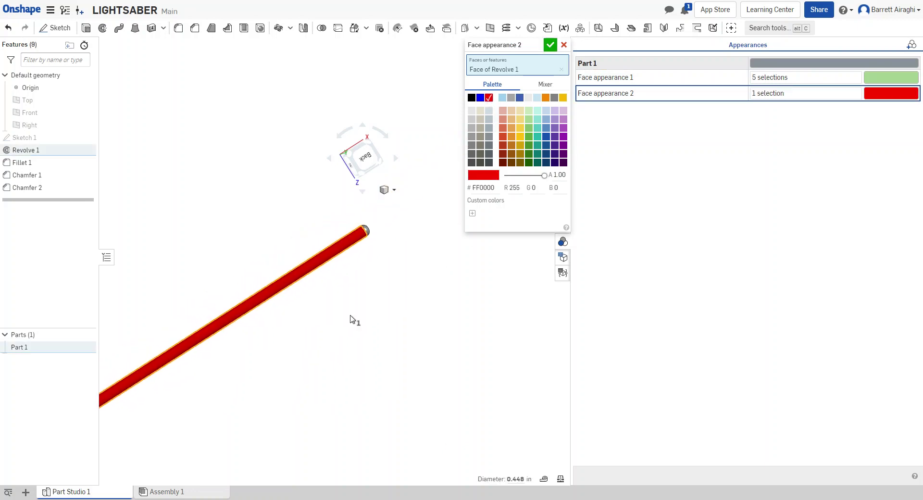
click(362, 234)
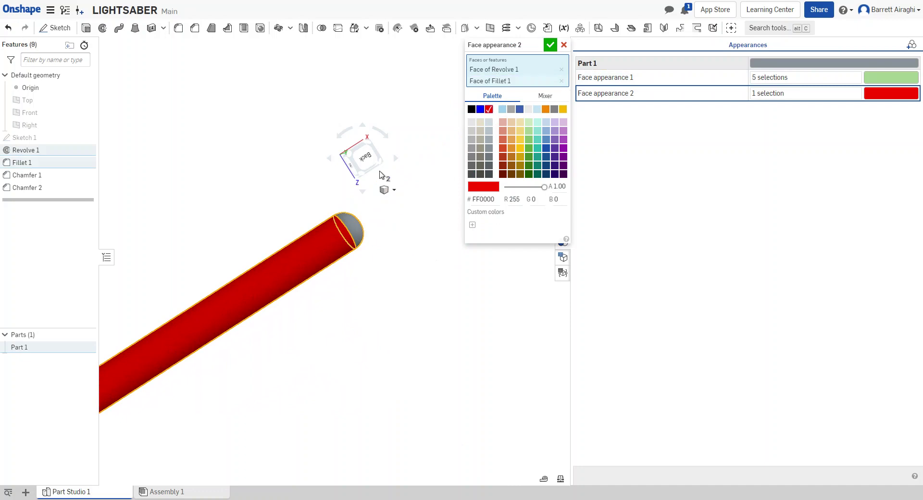
click(550, 44)
- Sketch a small circle on the Front plane, centred on the handle's straight section between the taper and the guard, and accept the sketch
scroll(531, 318, up, 3)
scroll(422, 368, down, 3)
scroll(465, 250, up, 3)
scroll(460, 270, down, 4)
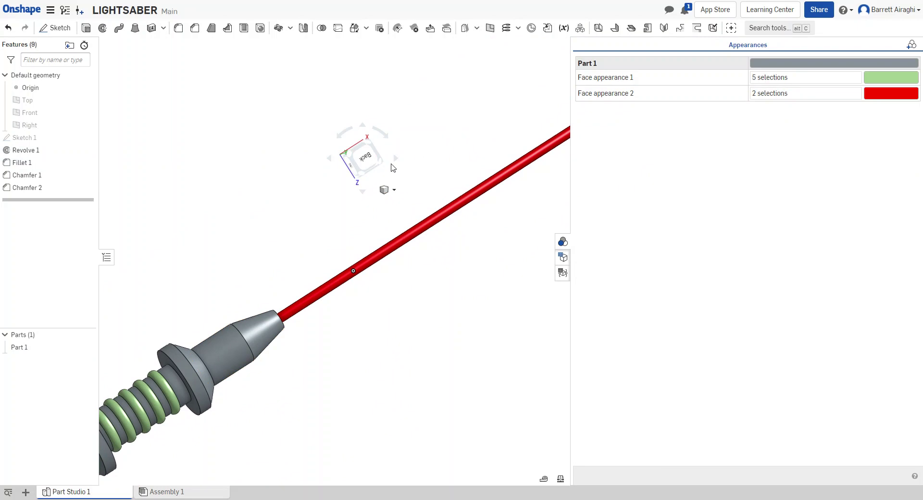
click(364, 157)
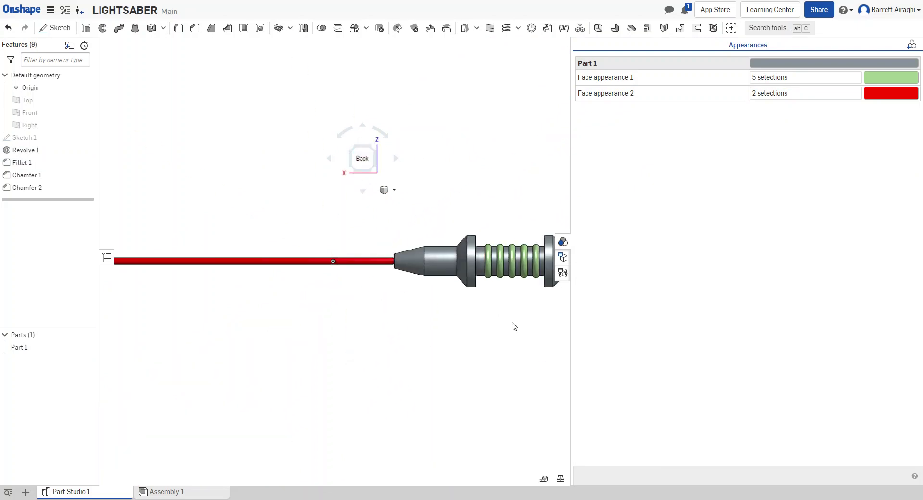
scroll(476, 332, down, 5)
middle_drag(424, 348, 424, 371)
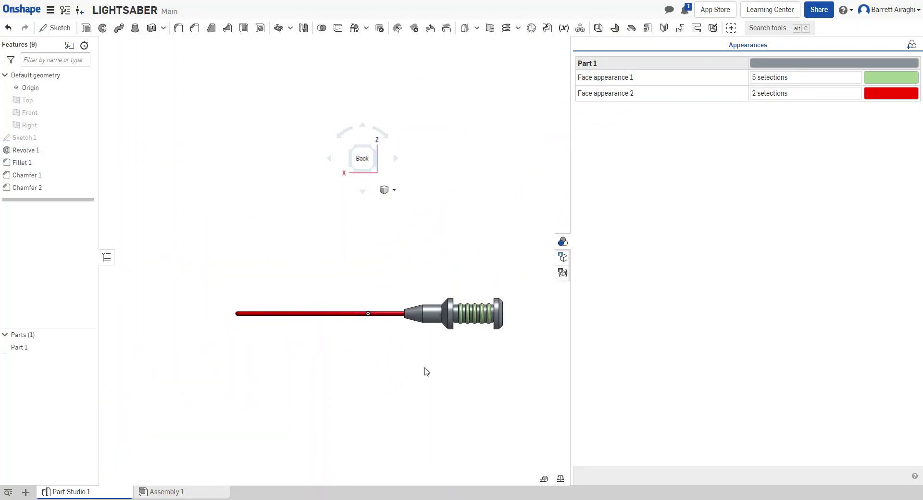
scroll(431, 300, up, 3)
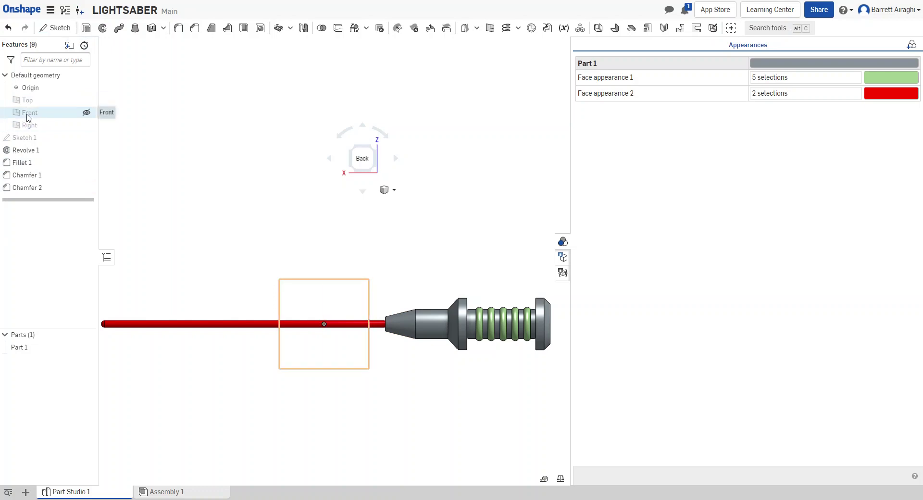
click(28, 117)
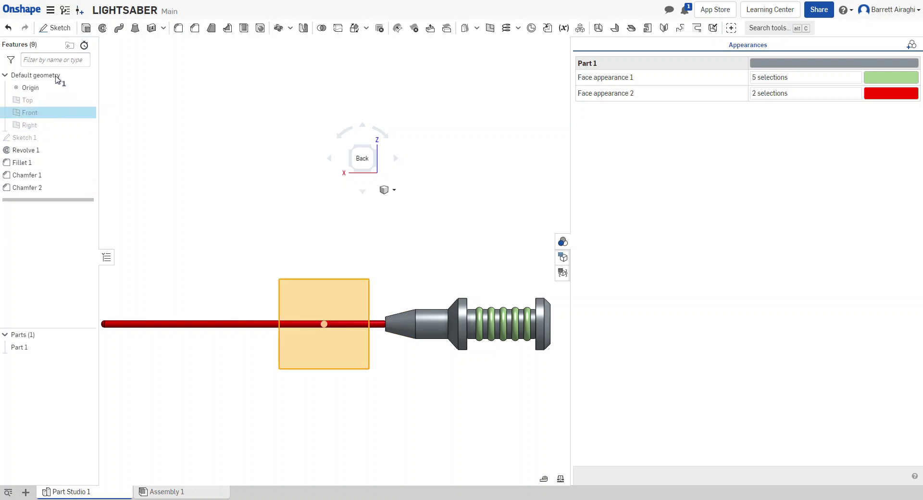
click(56, 28)
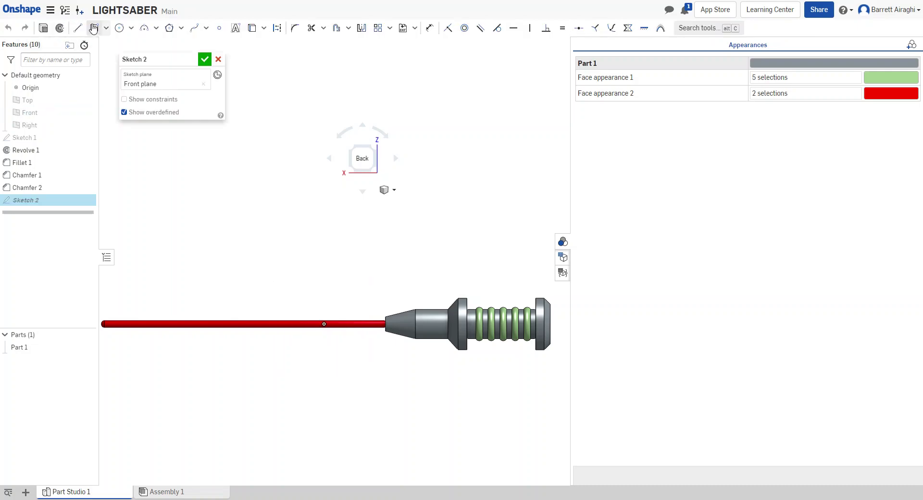
click(119, 27)
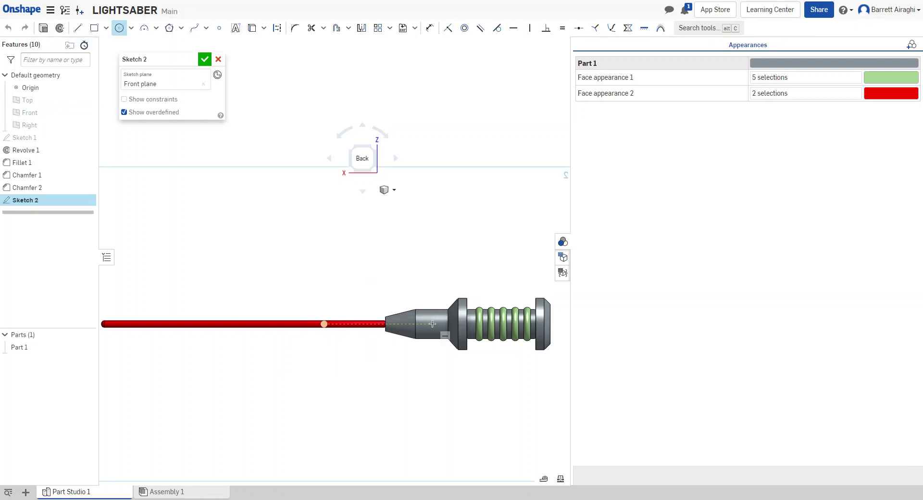
click(430, 326)
right_drag(463, 387, 421, 289)
click(204, 59)
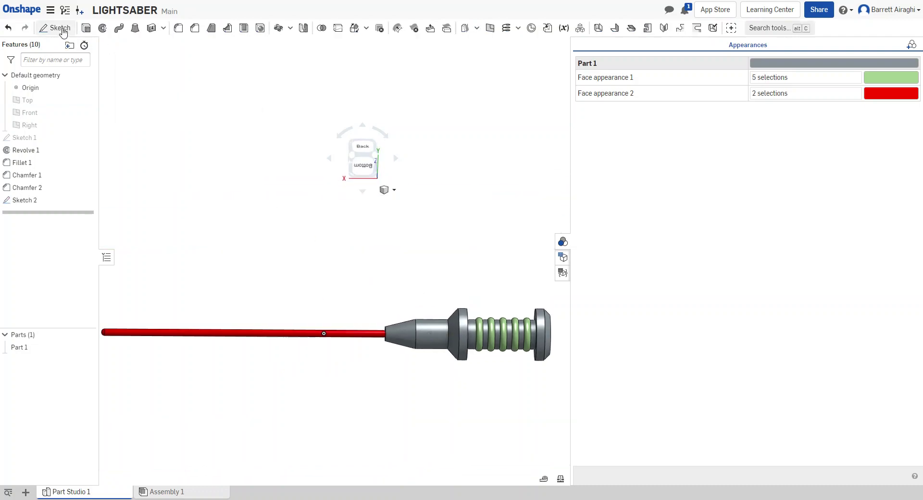
key(shift+e)
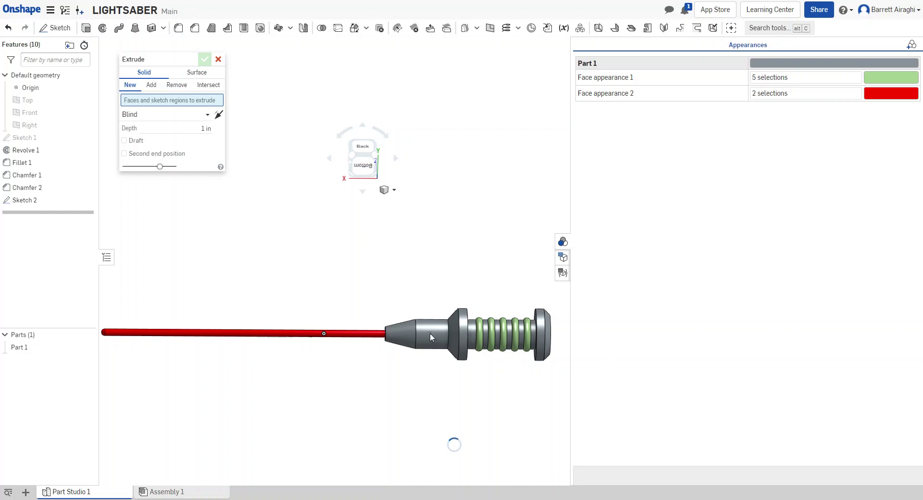
scroll(430, 334, up, 5)
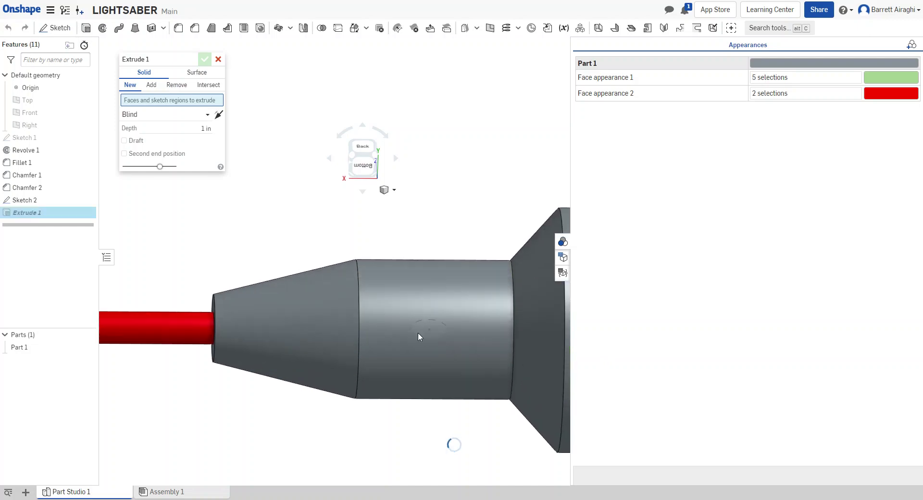
scroll(417, 330, up, 3)
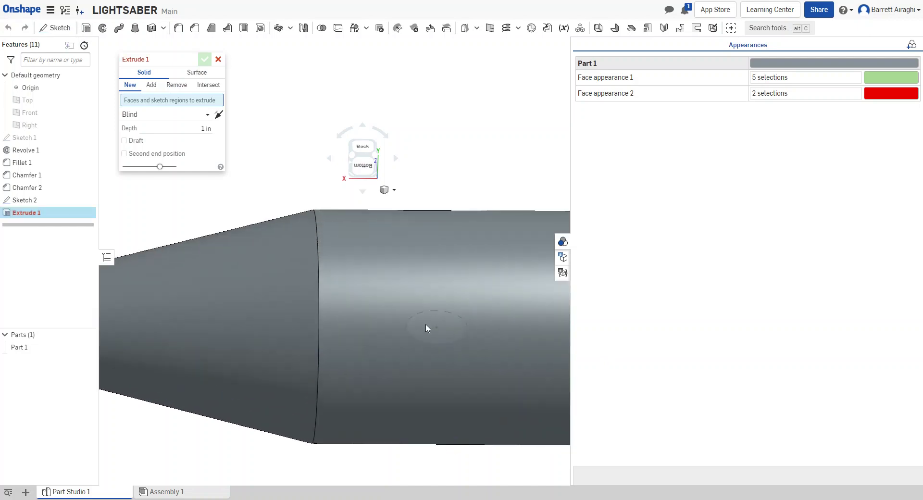
scroll(411, 344, down, 8)
scroll(420, 337, up, 4)
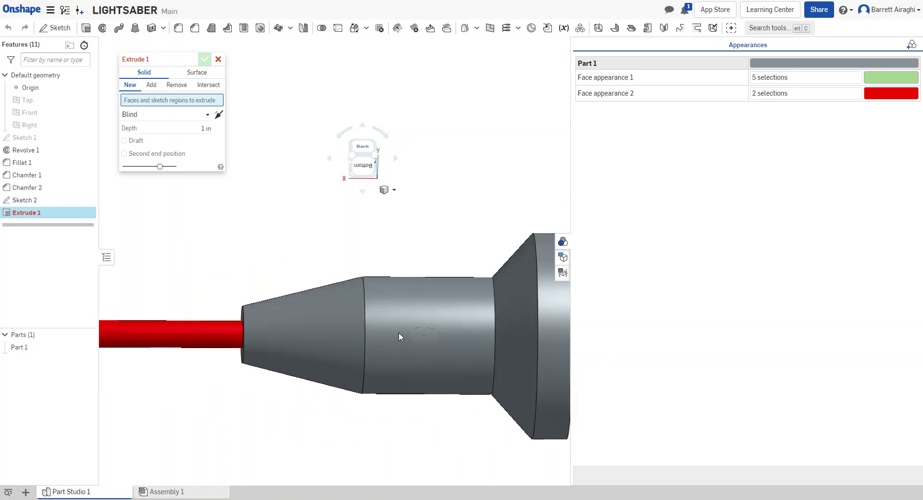
click(218, 59)
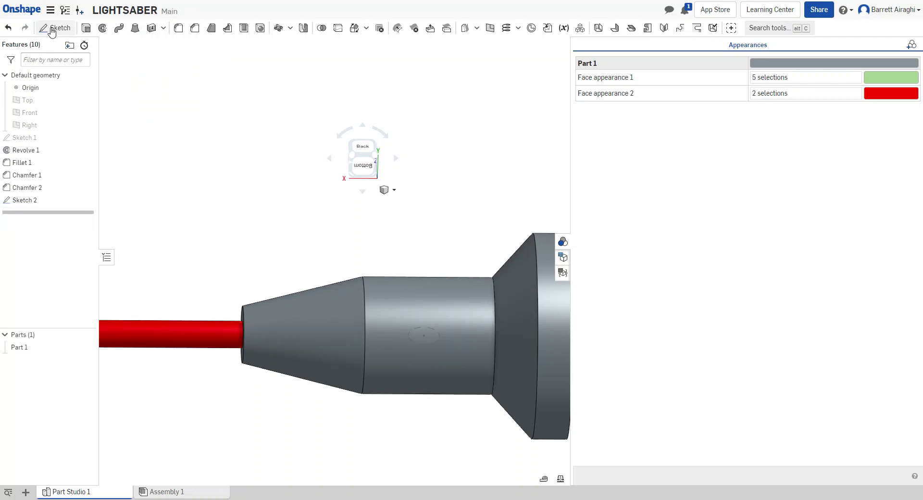
- Reopen the small circle's sketch and extrude the circle 1.25 in in the reversed direction as an Add, forming a button on the handle
double_click(22, 199)
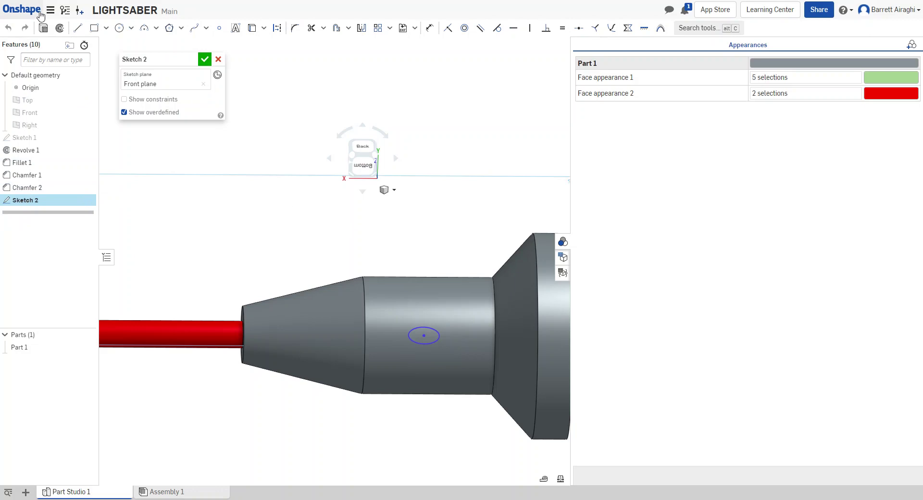
key(shift+e)
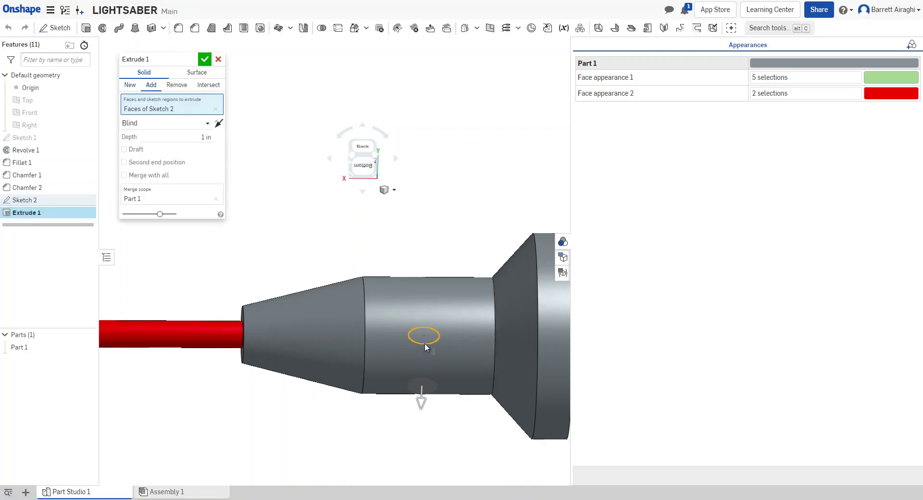
drag(412, 376, 452, 418)
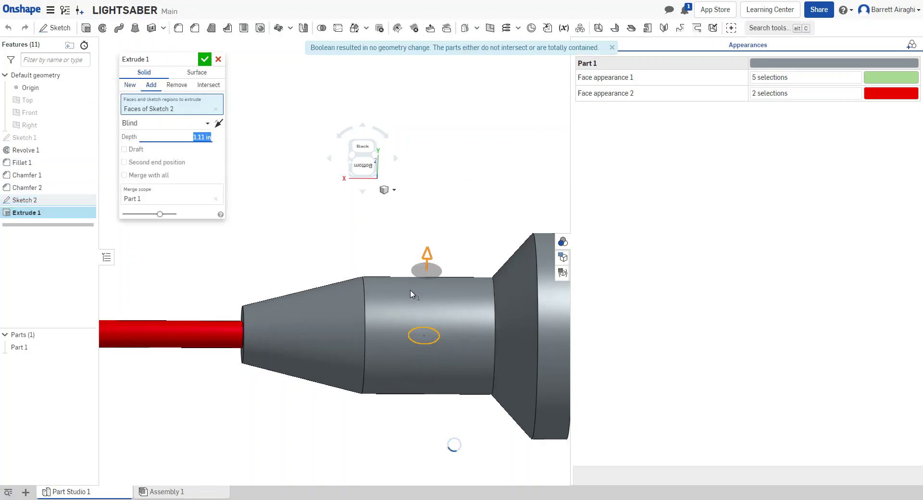
drag(426, 259, 426, 262)
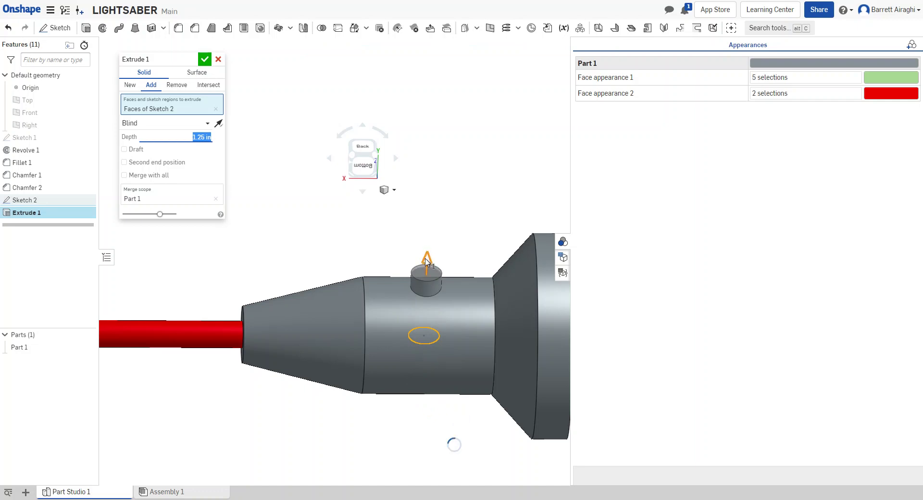
click(205, 60)
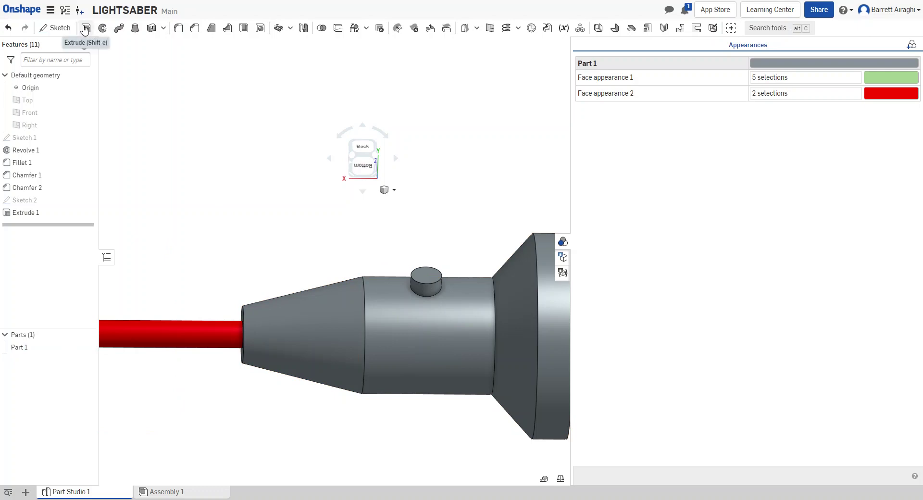
- Fillet the button's outer circular edge with a radius of about 0.12 in
click(178, 28)
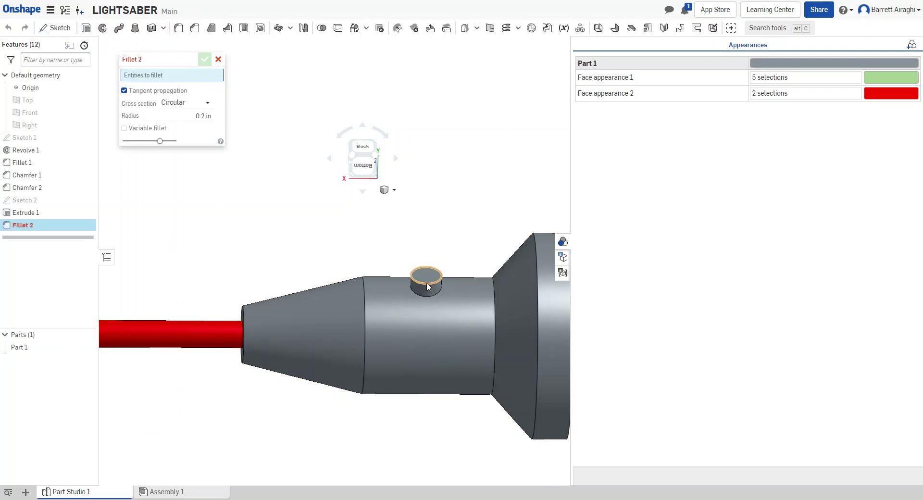
click(426, 281)
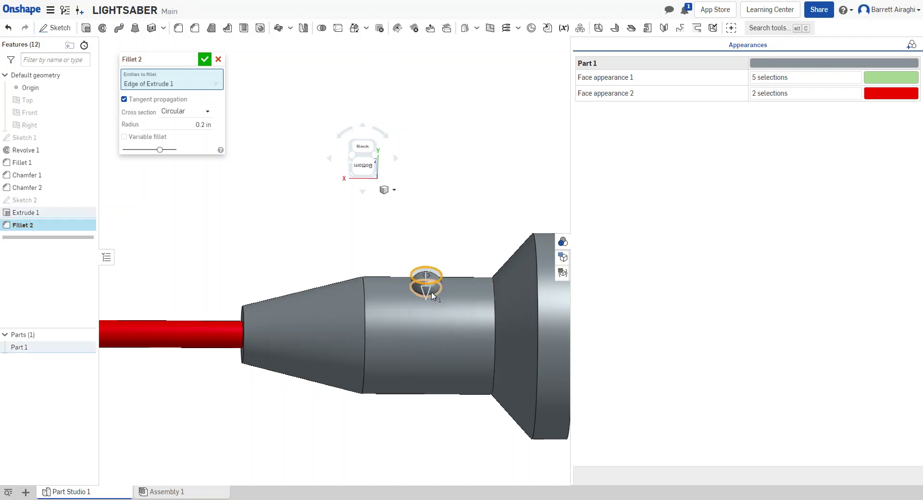
drag(428, 291, 424, 283)
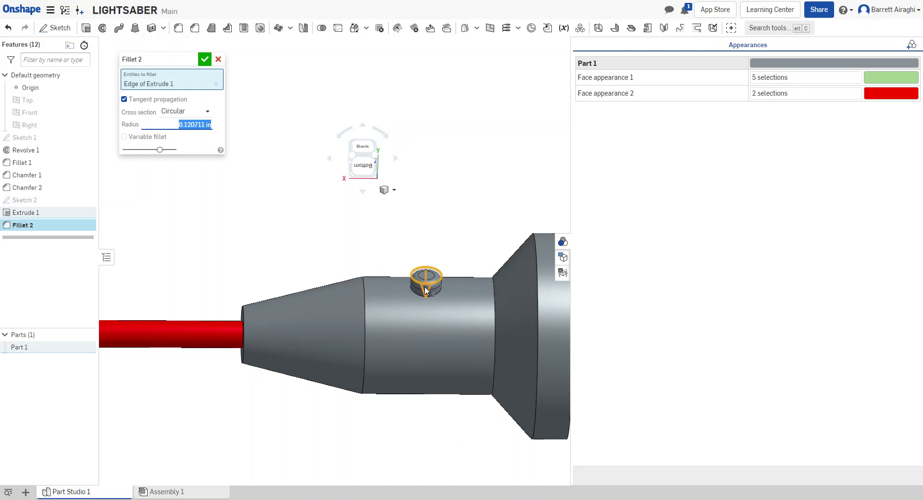
click(204, 59)
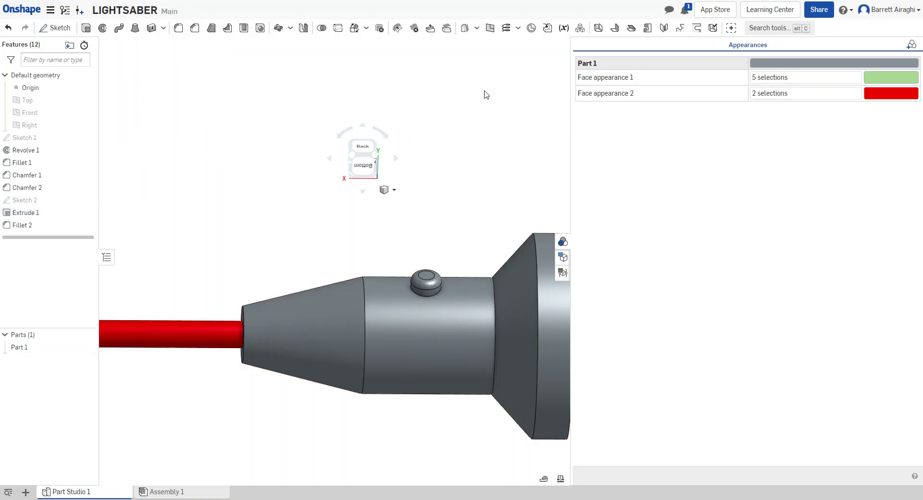
- Add a third face appearance in blue 0000FF to the button's top face, filleted edge and cylindrical side
click(912, 46)
click(431, 284)
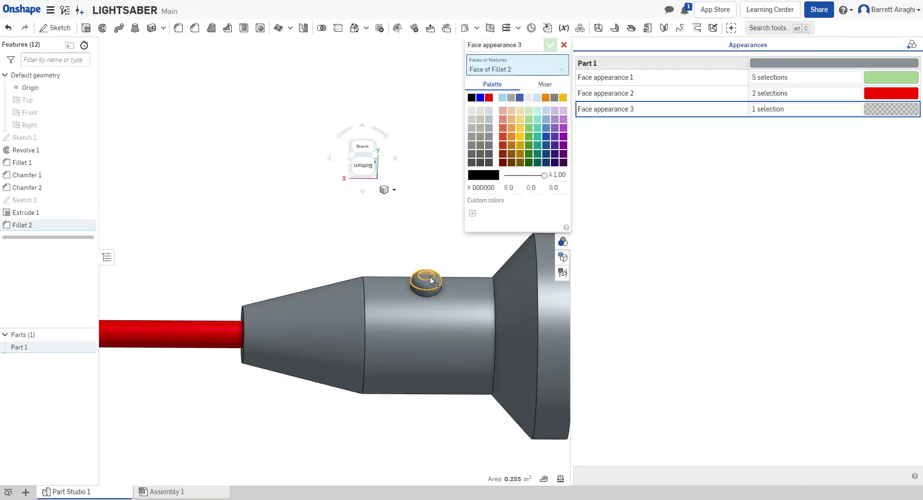
click(431, 279)
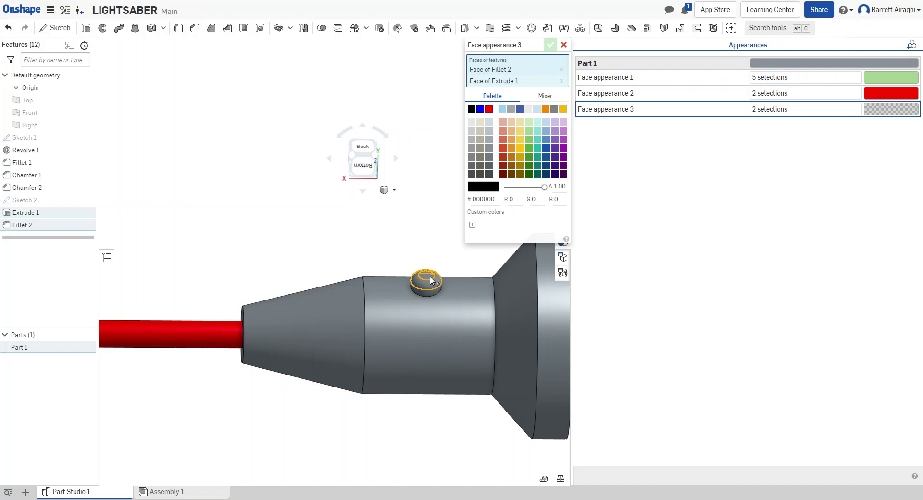
click(488, 109)
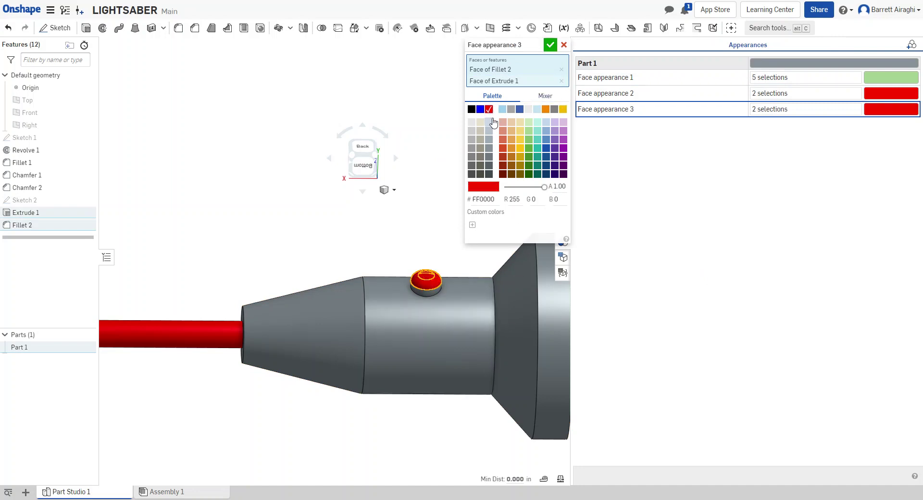
click(480, 112)
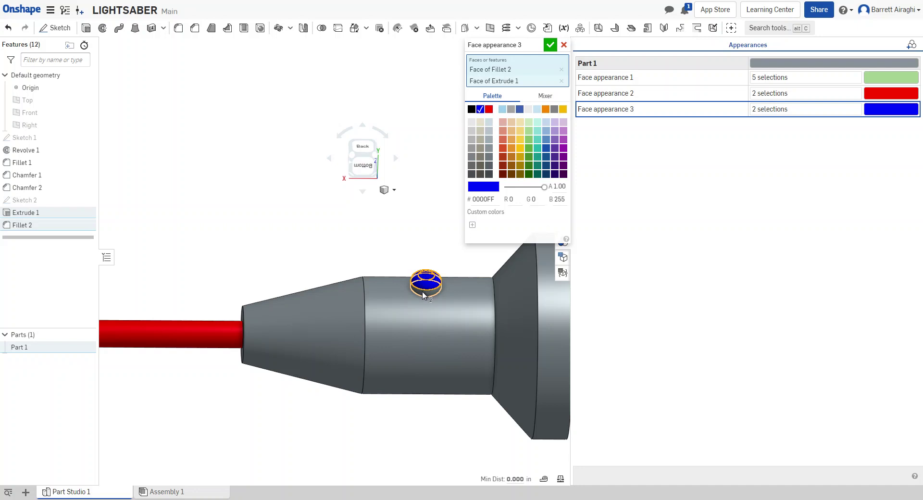
click(426, 289)
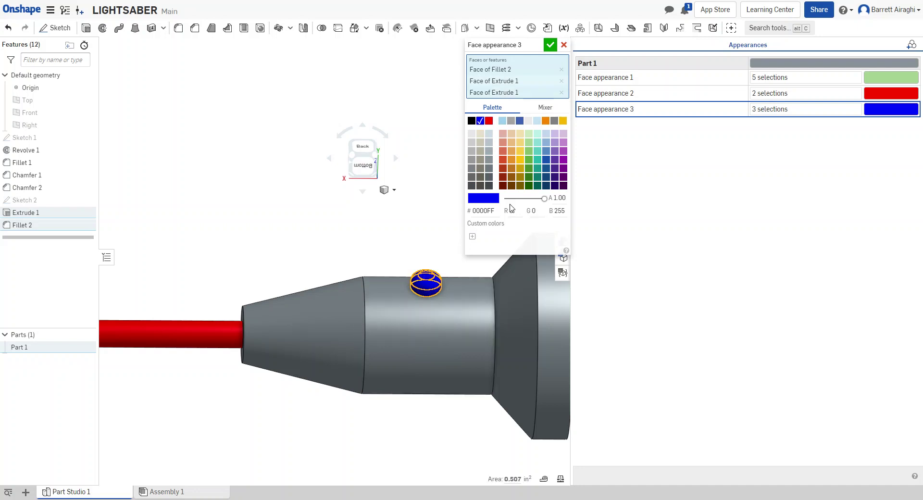
click(549, 45)
- Sketch a small rectangle about 0.27 by 0.28 in on the Top plane, on the handle's straight section beside the taper, and accept the sketch
right_drag(456, 194, 403, 242)
key(shift+5)
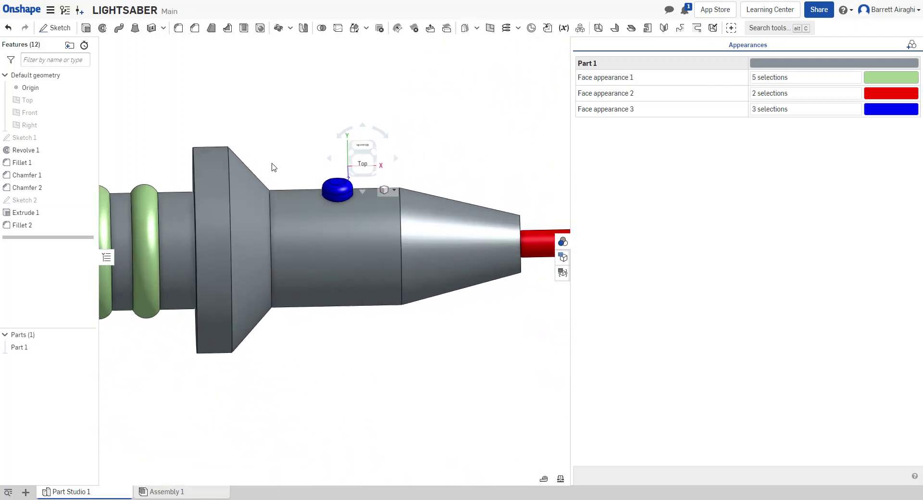
click(55, 28)
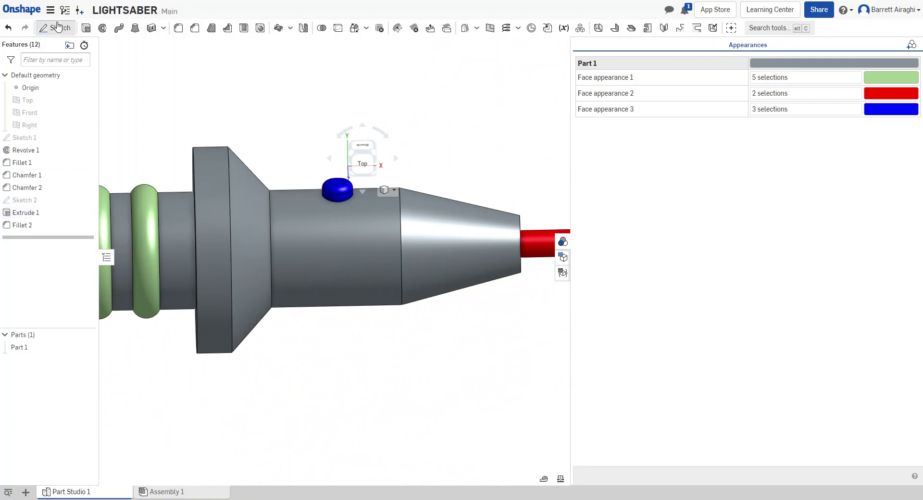
click(27, 100)
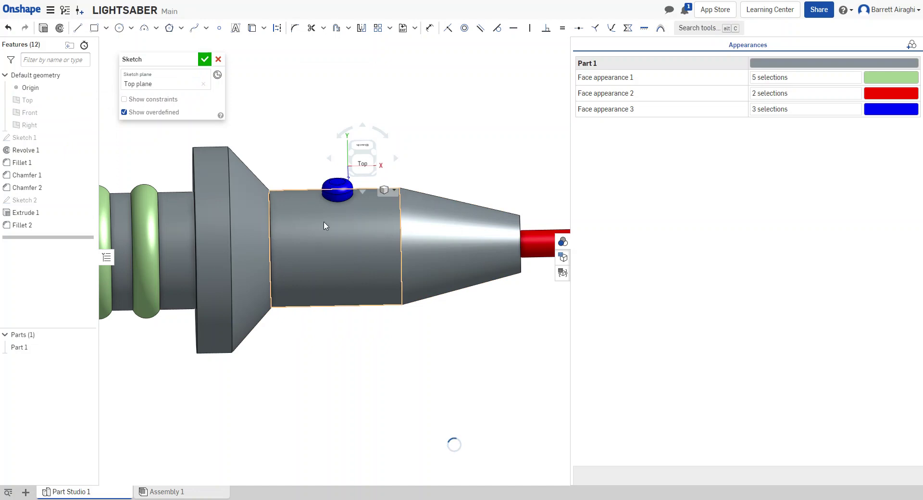
click(362, 160)
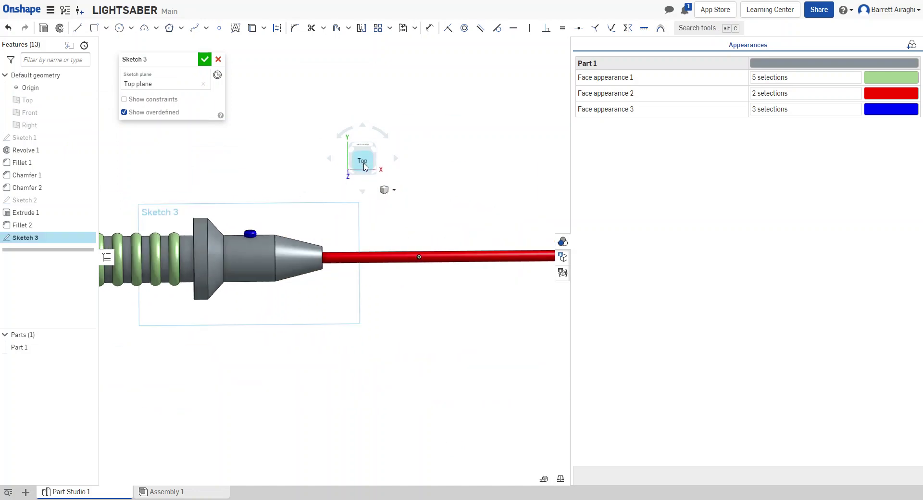
scroll(231, 255, up, 5)
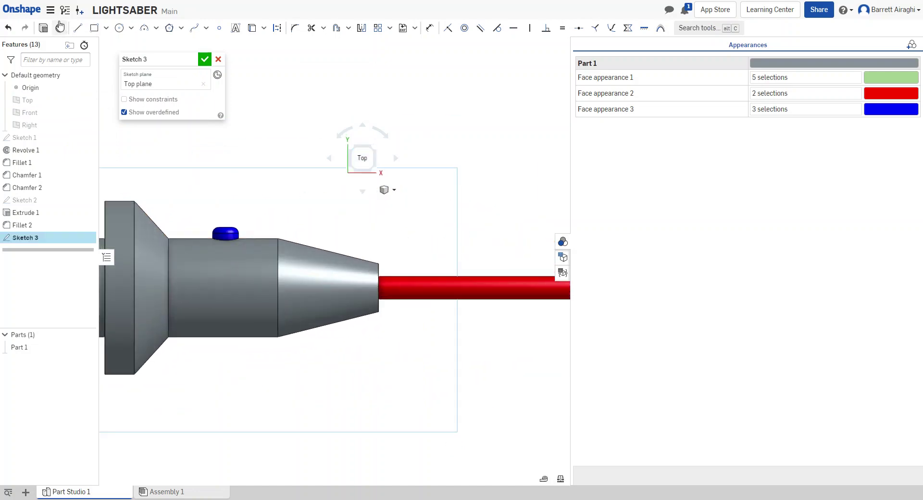
click(94, 30)
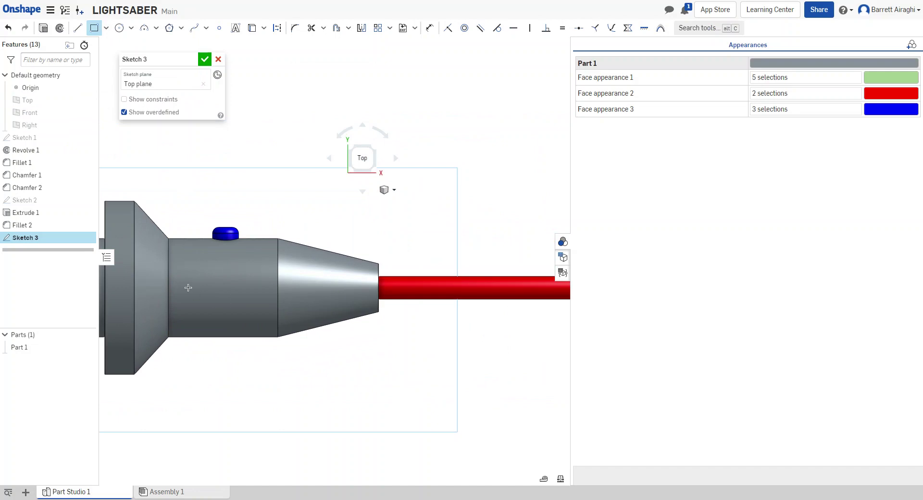
click(258, 287)
click(272, 274)
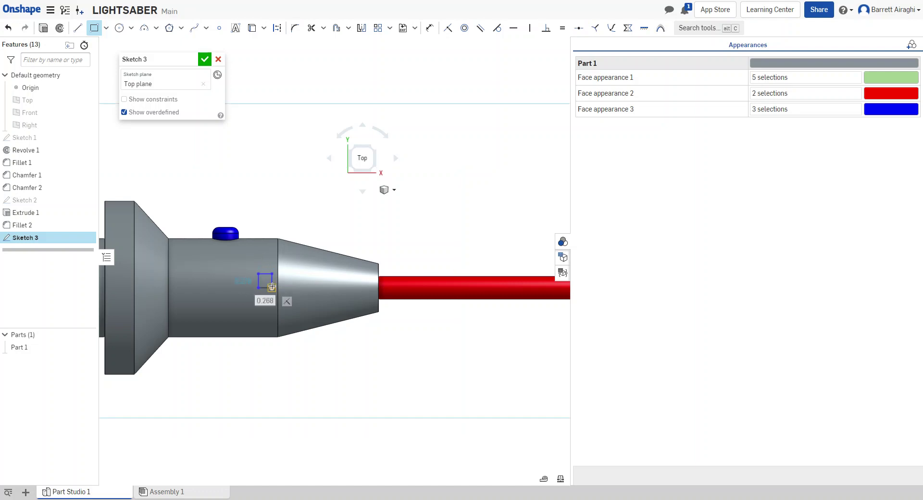
key(Tab)
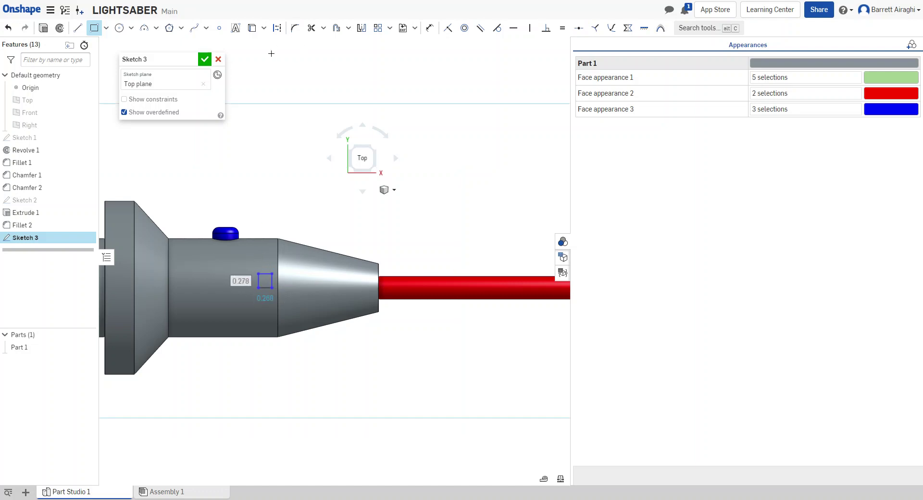
click(205, 59)
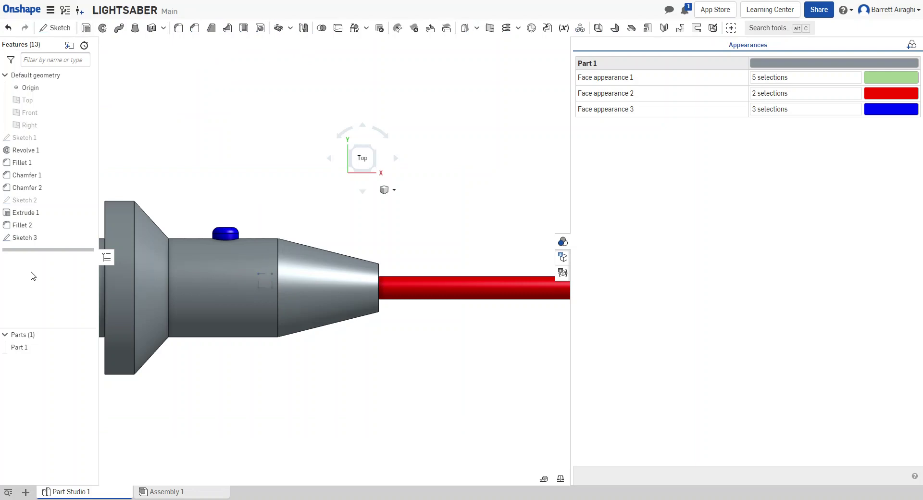
- Reopen the small rectangle's sketch and extrude it upward about 1.16 in as an Add, so a block protrudes from the handle
double_click(25, 241)
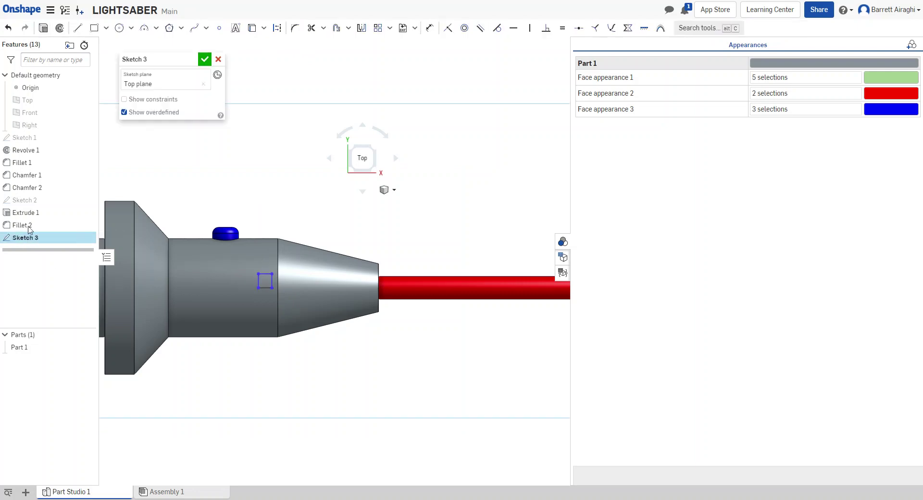
click(43, 27)
right_drag(358, 420, 351, 370)
drag(264, 259, 263, 254)
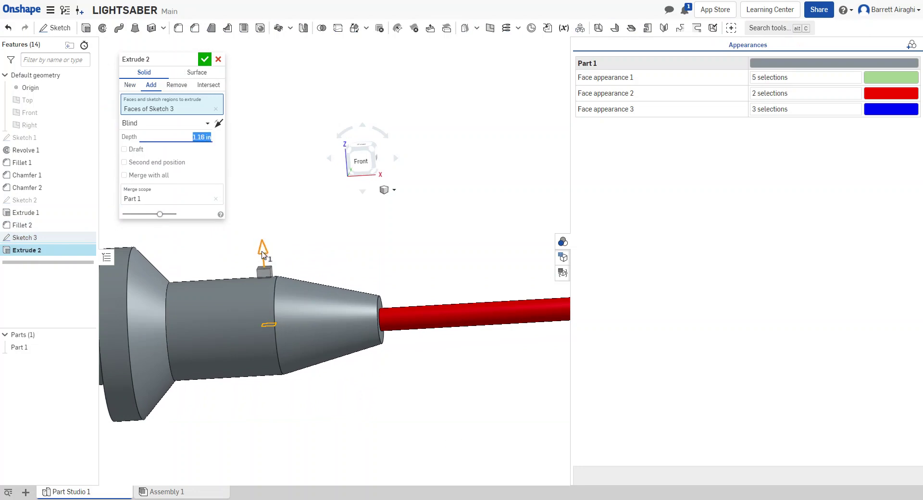
click(204, 59)
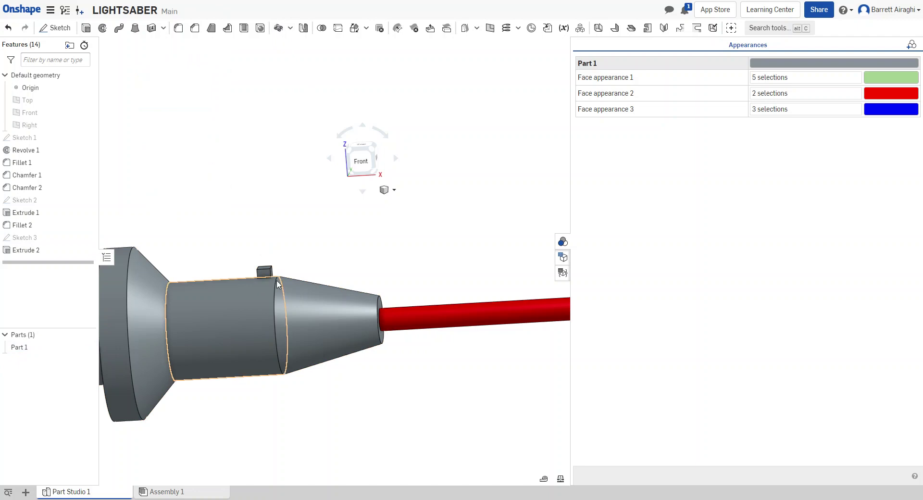
click(279, 28)
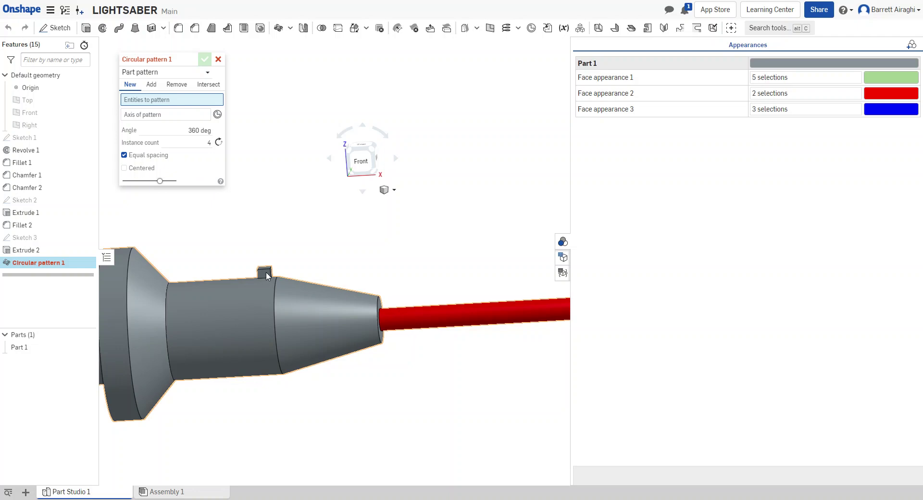
click(181, 114)
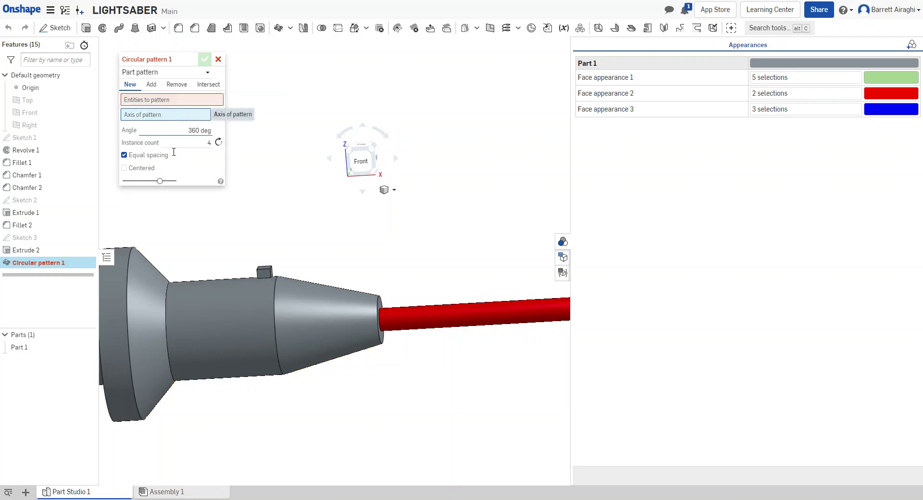
click(277, 320)
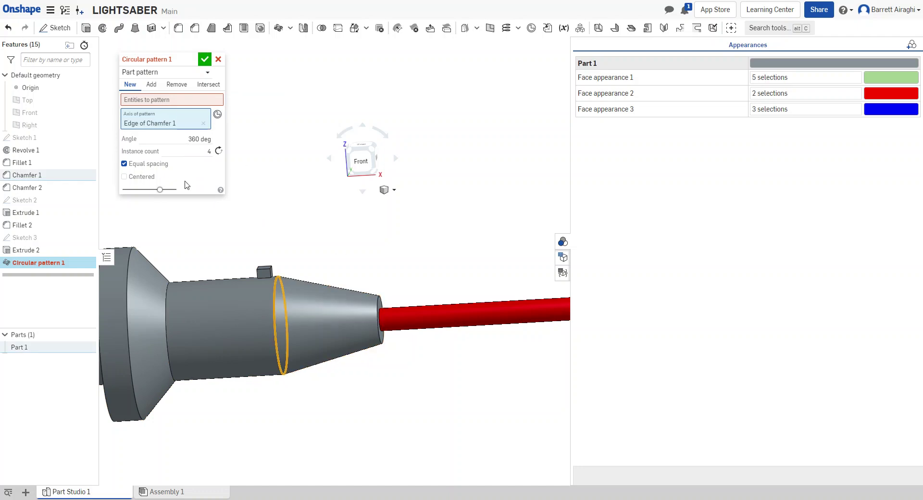
click(160, 99)
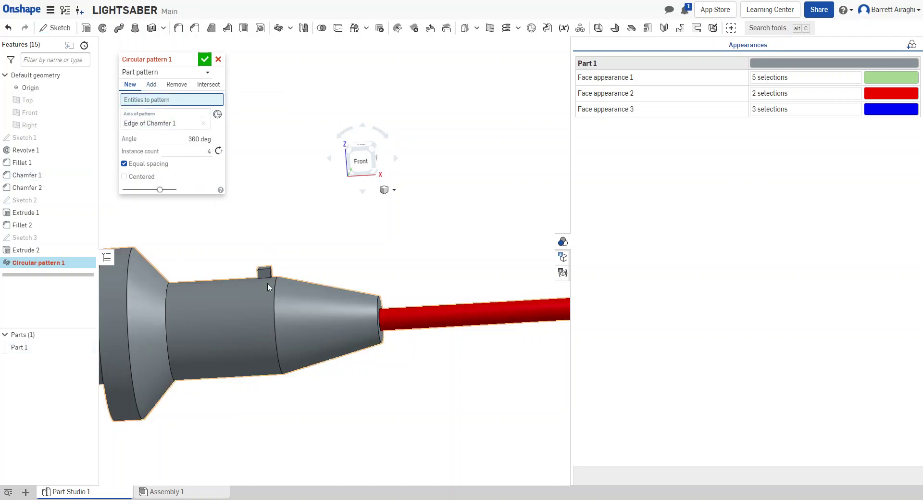
click(267, 272)
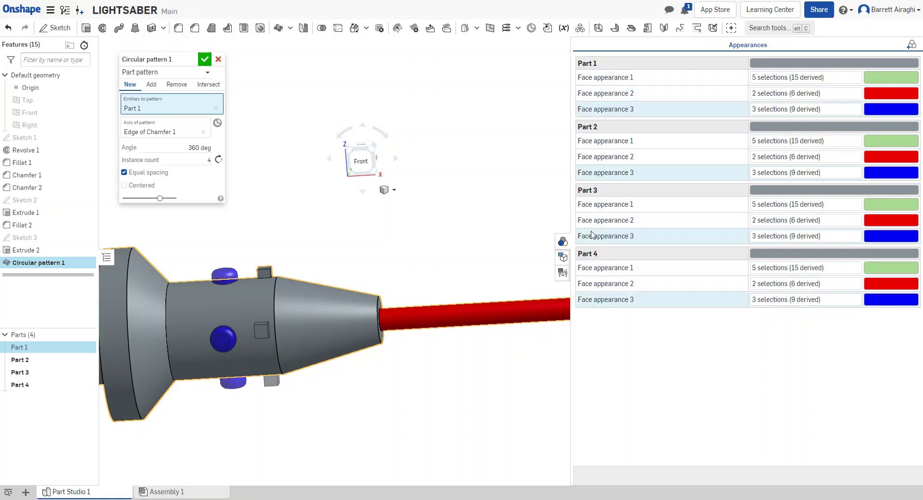
click(218, 59)
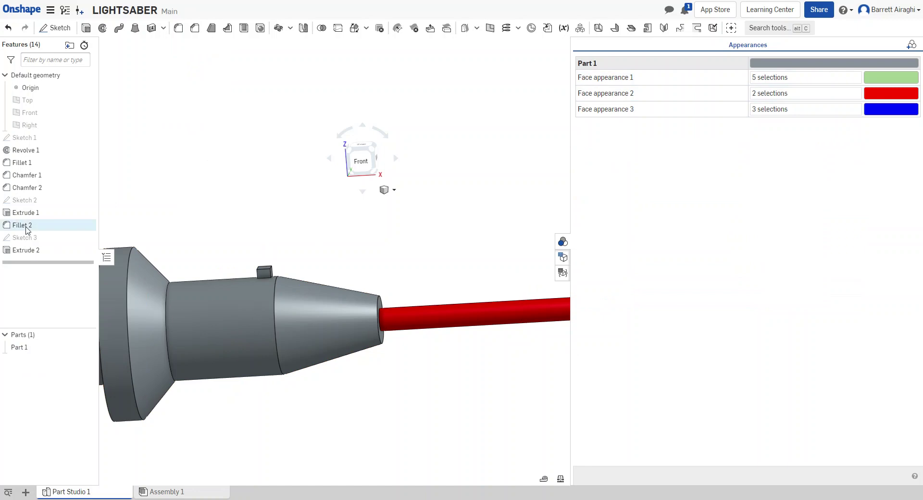
- Edit the small block's extrude so that it creates a new part instead of adding to the lightsaber body
double_click(17, 250)
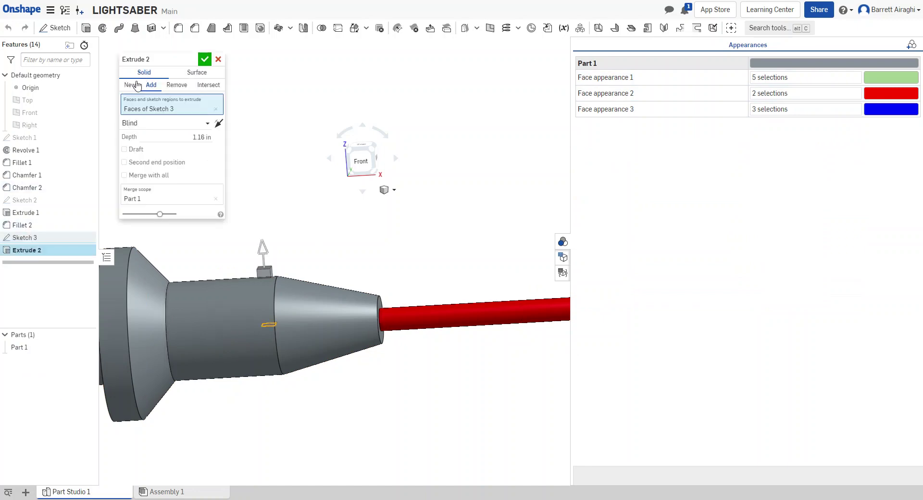
click(130, 85)
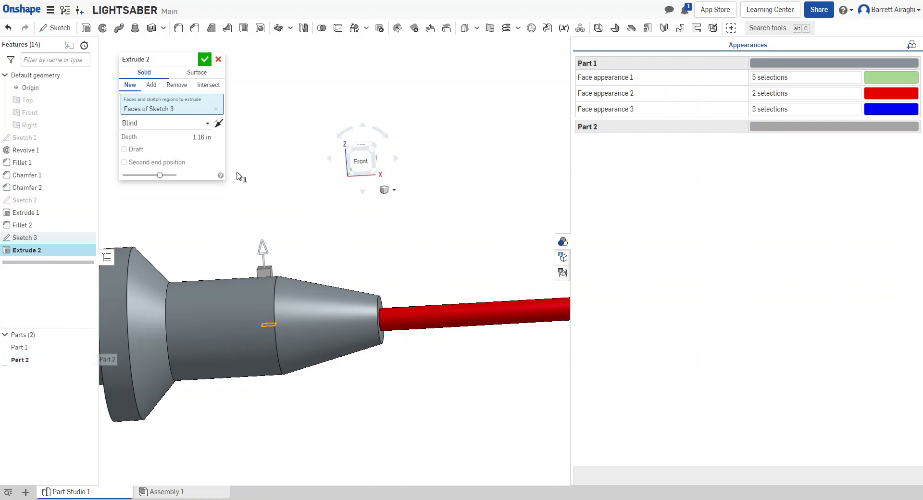
click(205, 59)
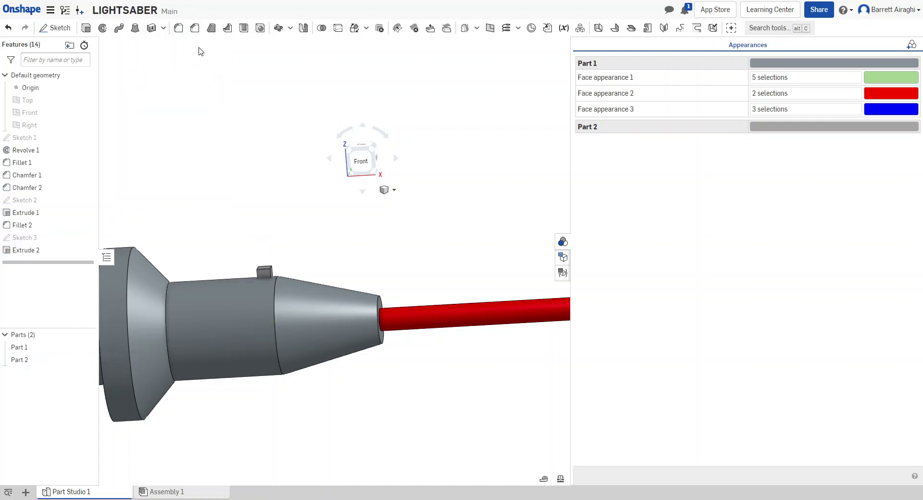
- Chamfer the four top edges of the small block with an equal distance of 0.1 in
click(194, 28)
scroll(452, 443, down, 2)
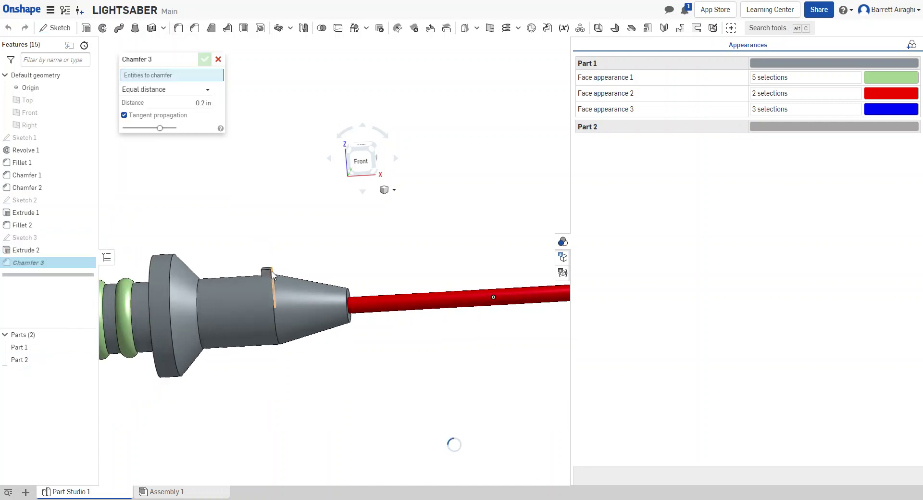
scroll(269, 261, up, 8)
click(269, 261)
click(210, 258)
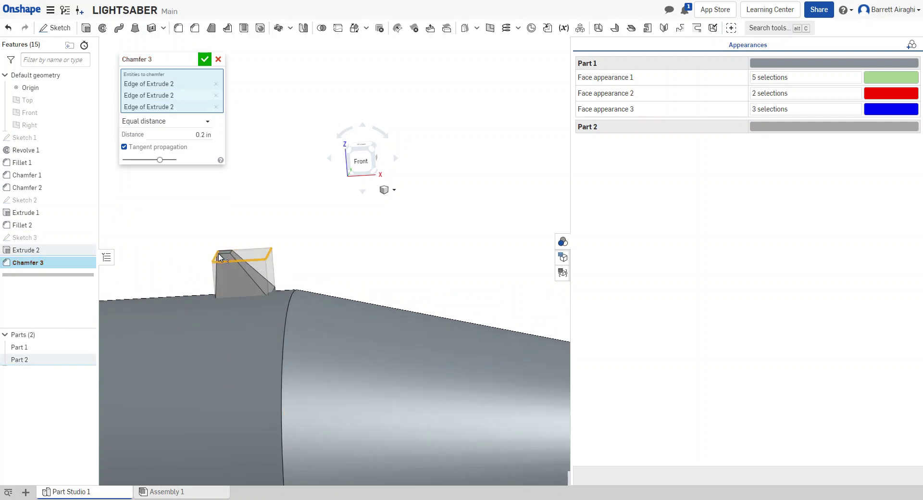
click(241, 251)
click(242, 255)
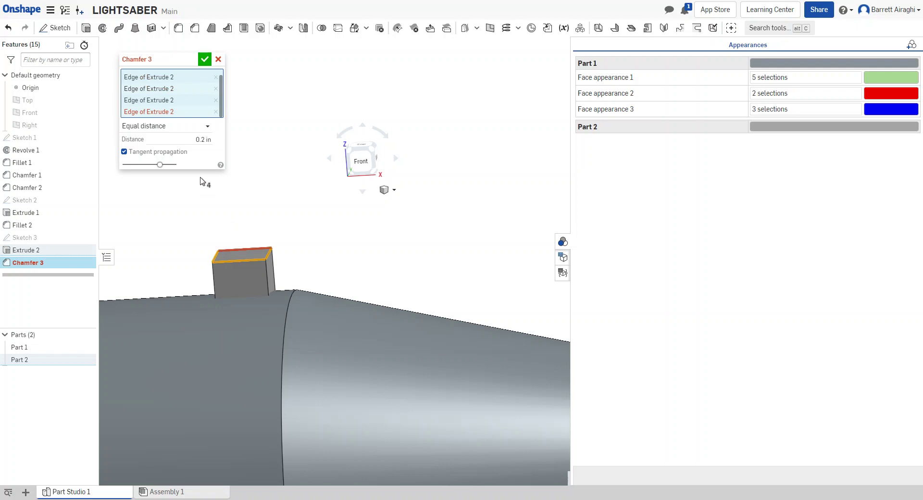
click(198, 139)
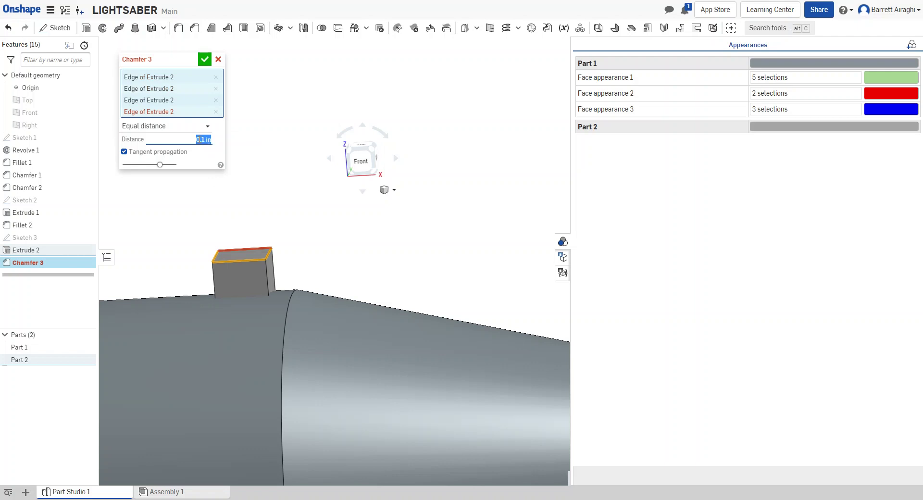
click(204, 59)
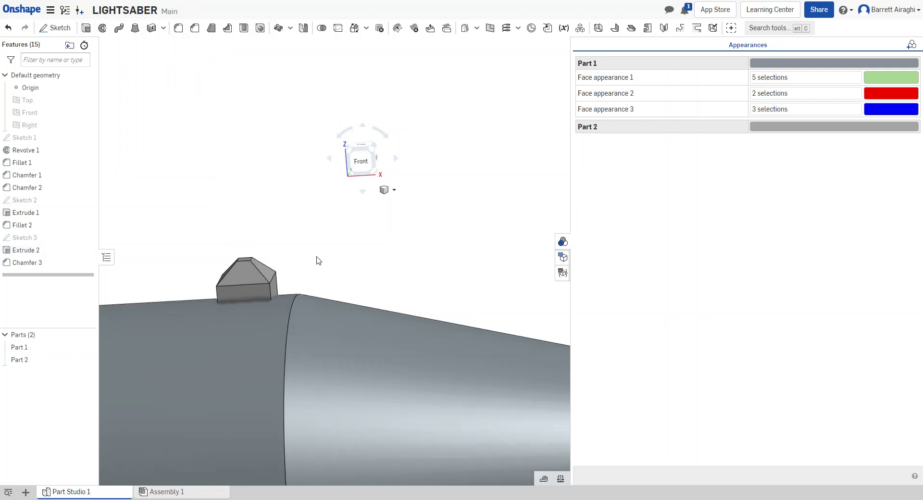
- Start a circular part pattern of the chamfered block, using the circular edge where the handle meets the taper as the axis
mouse_move(369, 262)
right_down()
mouse_move(353, 287)
mouse_move(377, 269)
right_up()
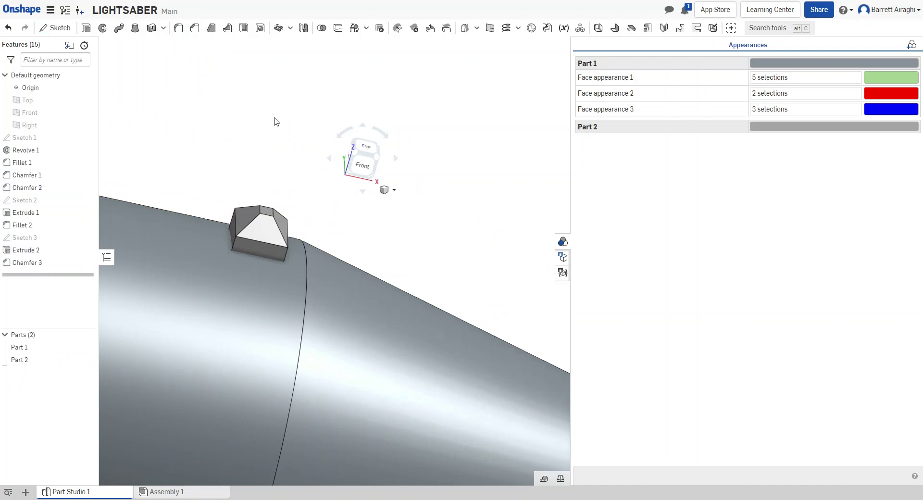
click(279, 28)
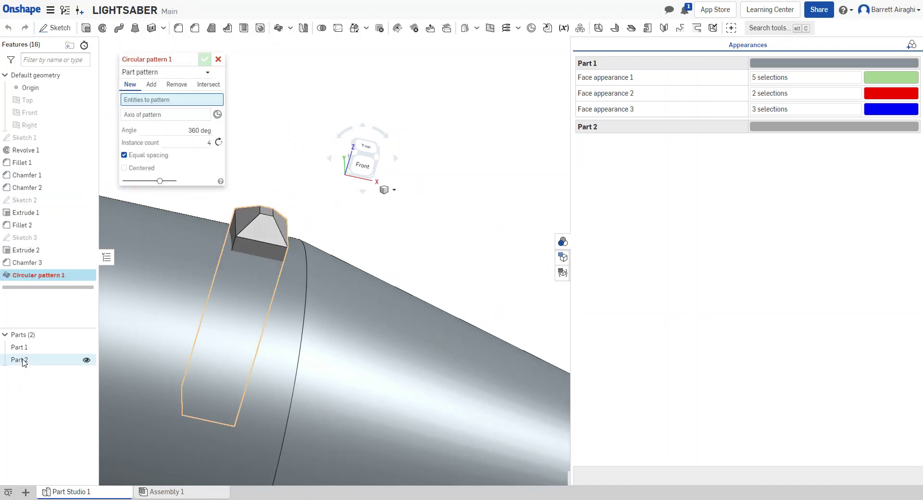
click(211, 287)
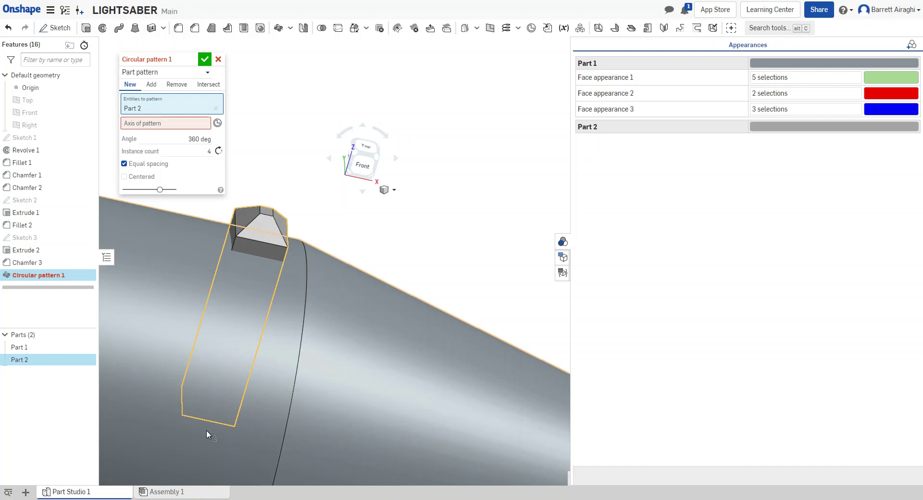
click(153, 124)
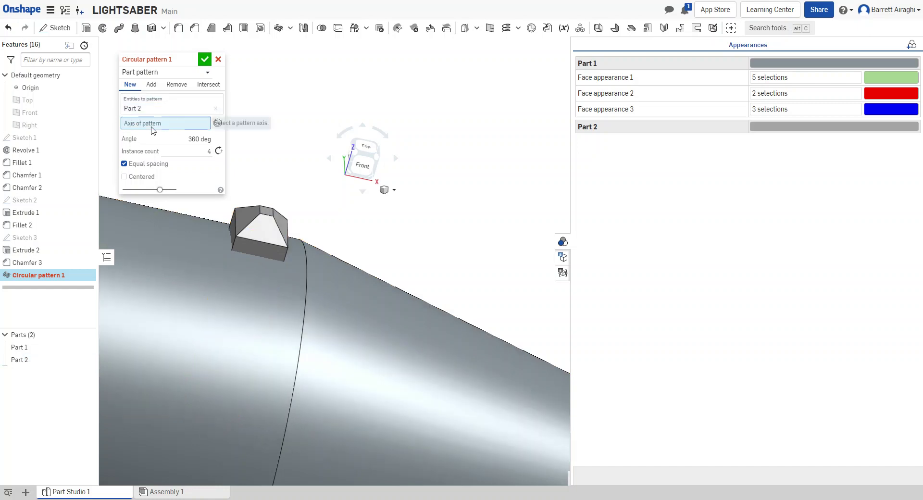
click(306, 281)
scroll(374, 277, up, 3)
scroll(375, 279, down, 5)
right_drag(422, 286, 403, 296)
scroll(403, 295, down, 5)
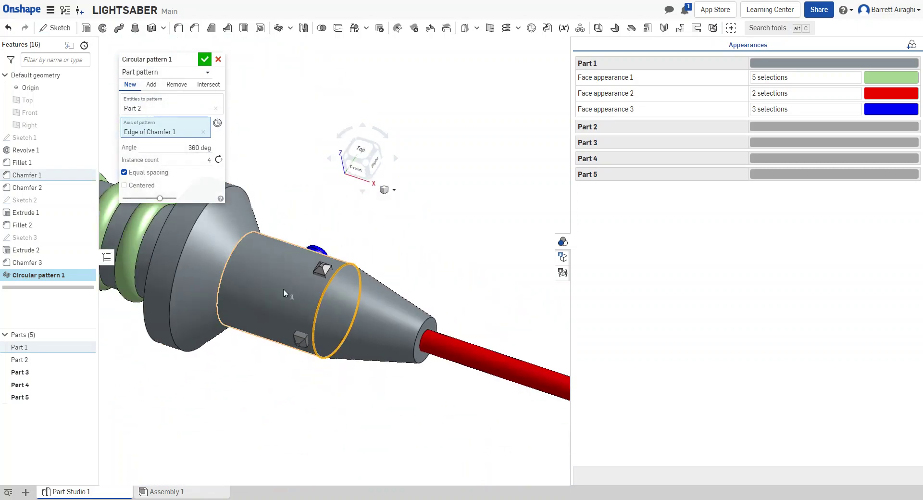
- Set the circular pattern to 12 instances and accept it
click(193, 164)
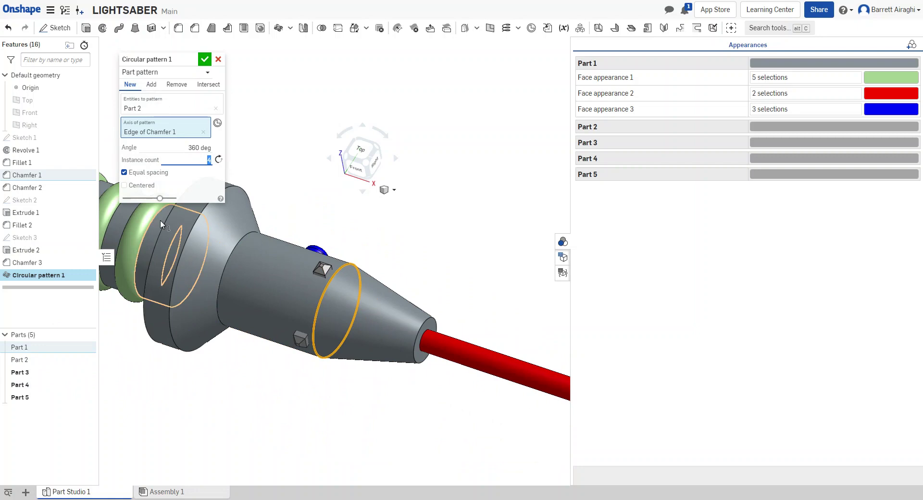
text(12)
key(Return)
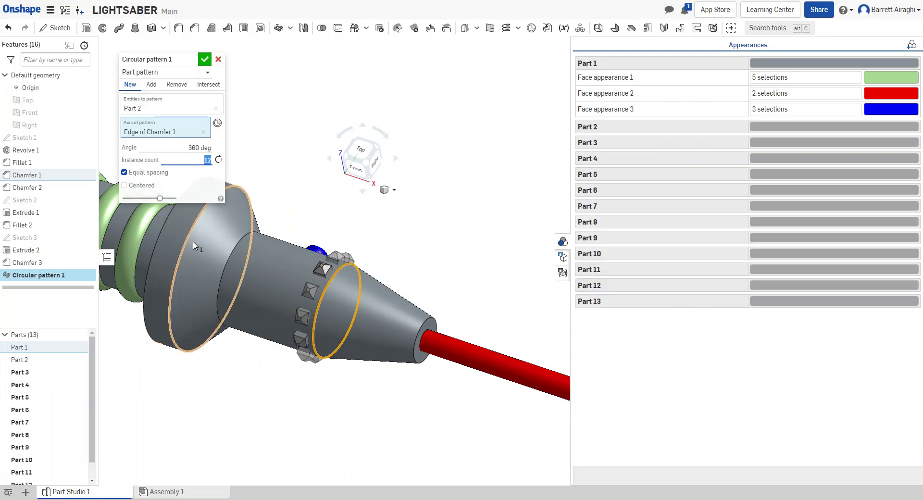
click(204, 60)
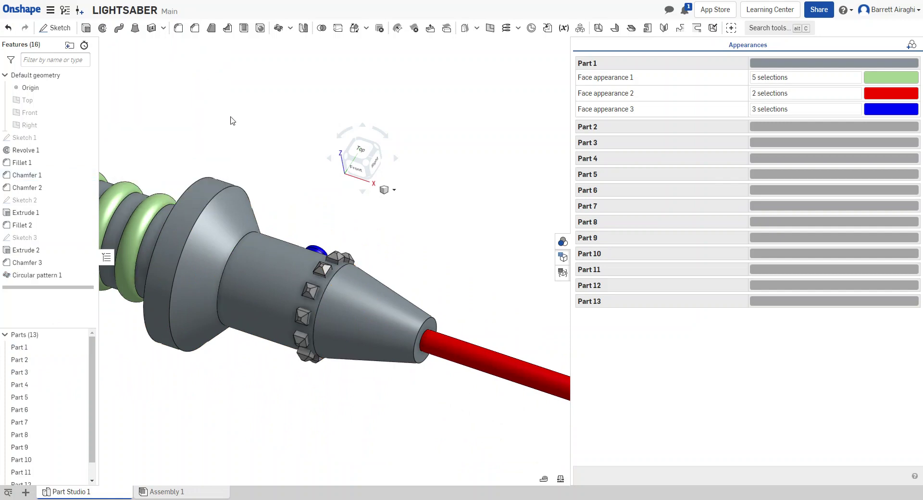
- Hide the appearances list and inspect the lightsaber's block ring, button, handle and blade from several angles
key(shift+5)
right_drag(435, 298, 423, 323)
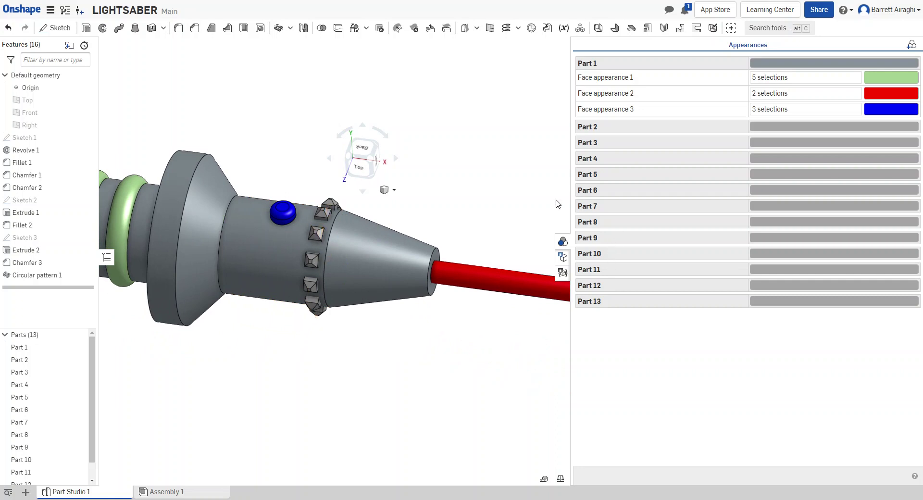
click(562, 241)
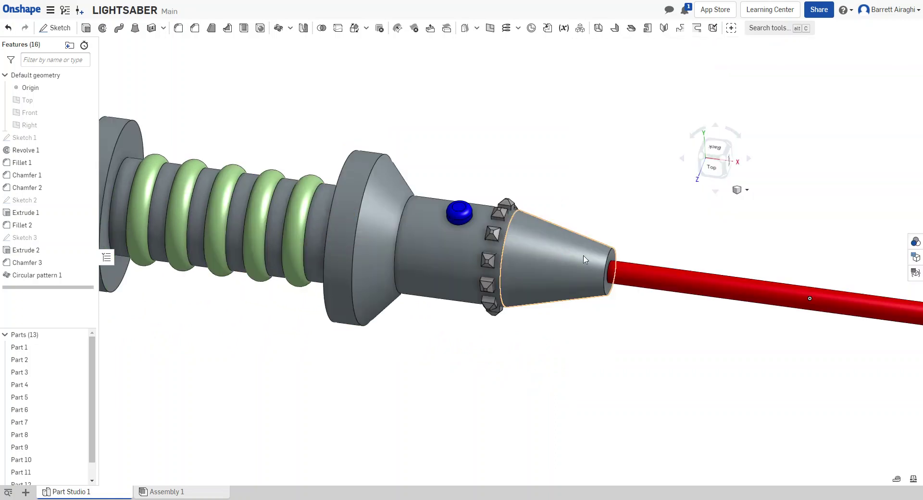
right_drag(556, 354, 585, 340)
scroll(513, 374, up, 2)
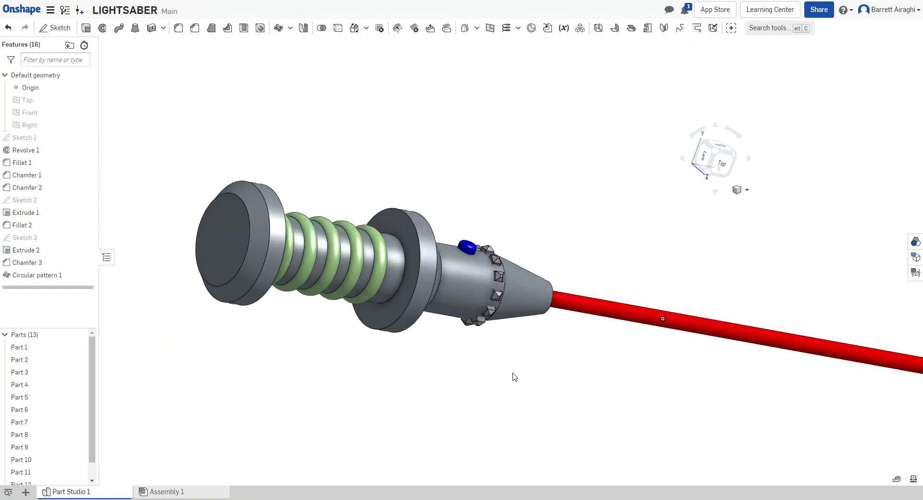
right_drag(862, 396, 745, 264)
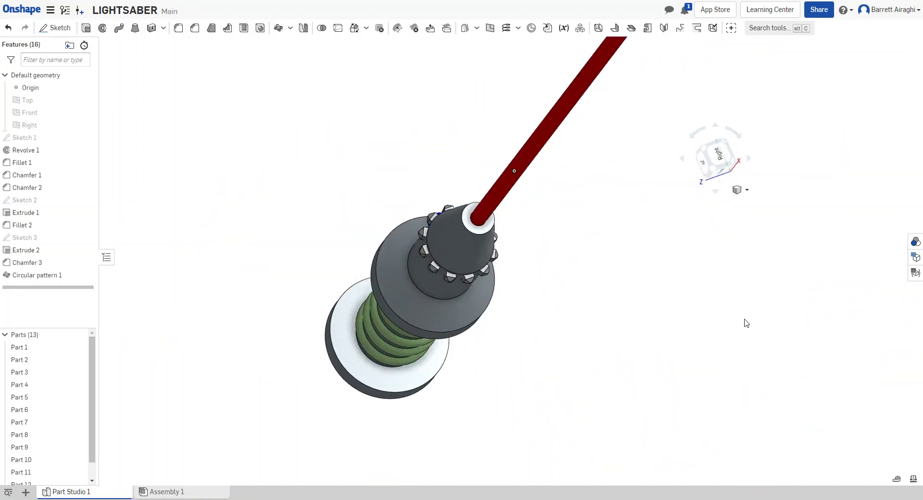
click(741, 190)
click(702, 227)
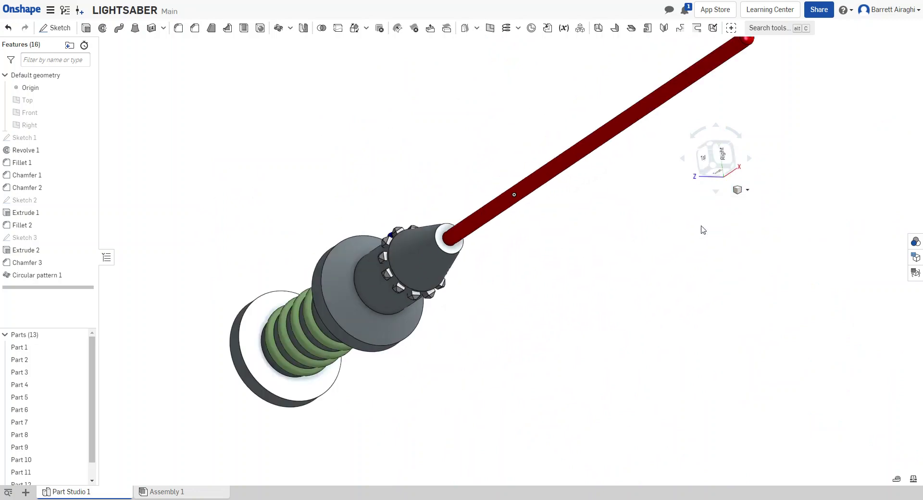